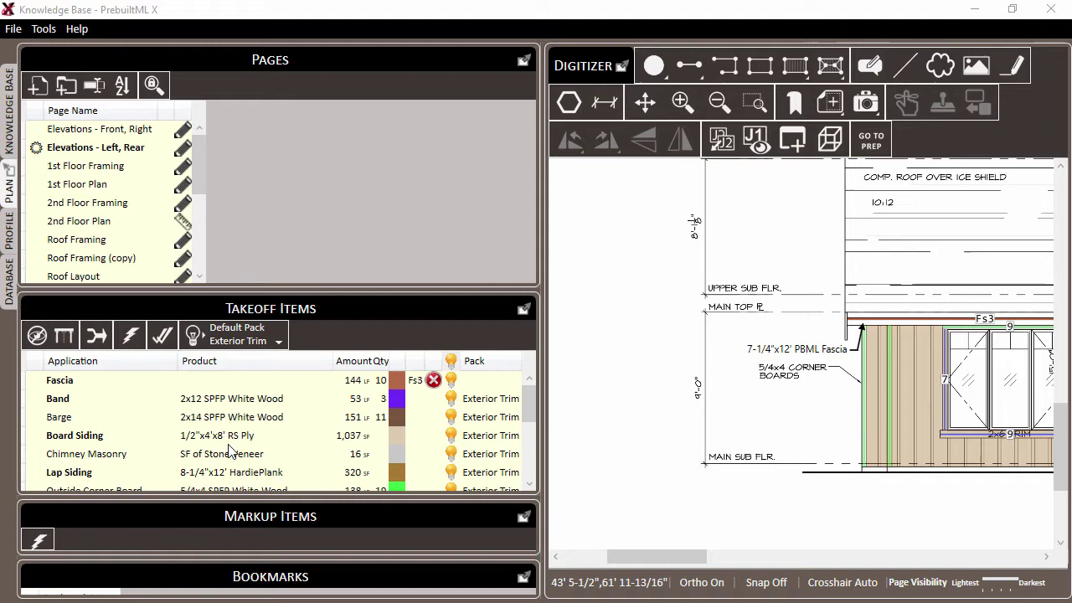
Open the product picker for the Fascia takeoff item and search the products for "pbml"
{"action": "scroll", "coordinate": [784, 404], "scroll_direction": "up", "scroll_amount": 4}
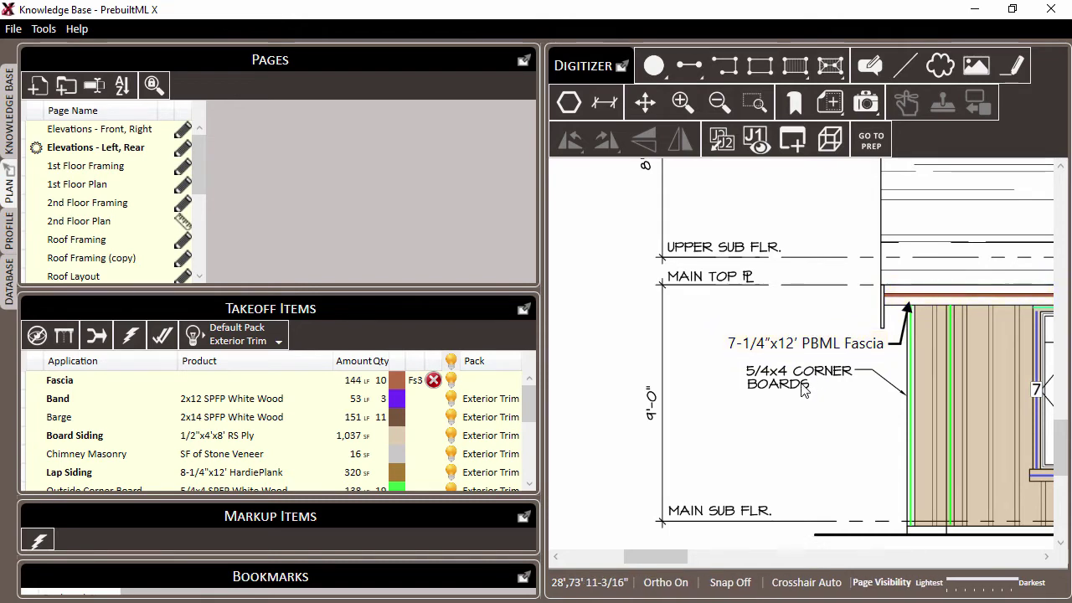
{"action": "right_click", "coordinate": [147, 382]}
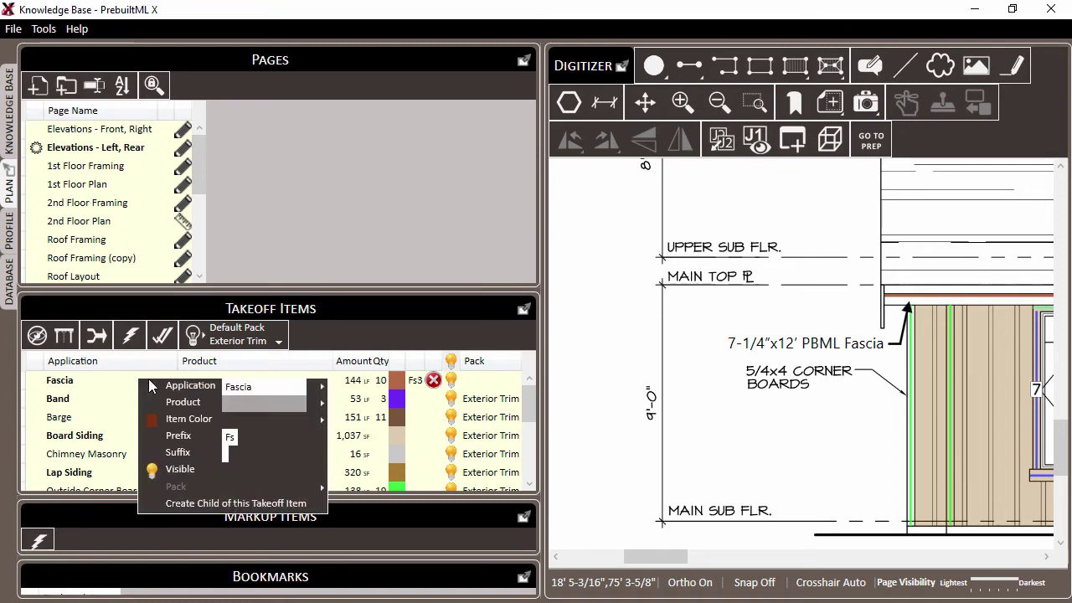
{"action": "mouse_move", "coordinate": [245, 401]}
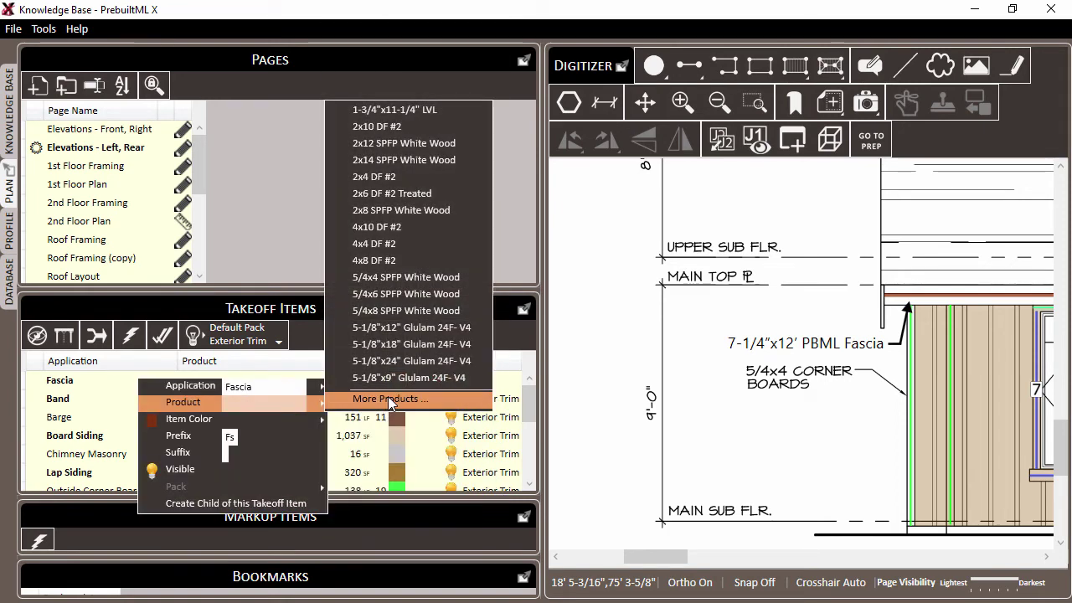
{"action": "left_click", "coordinate": [391, 399]}
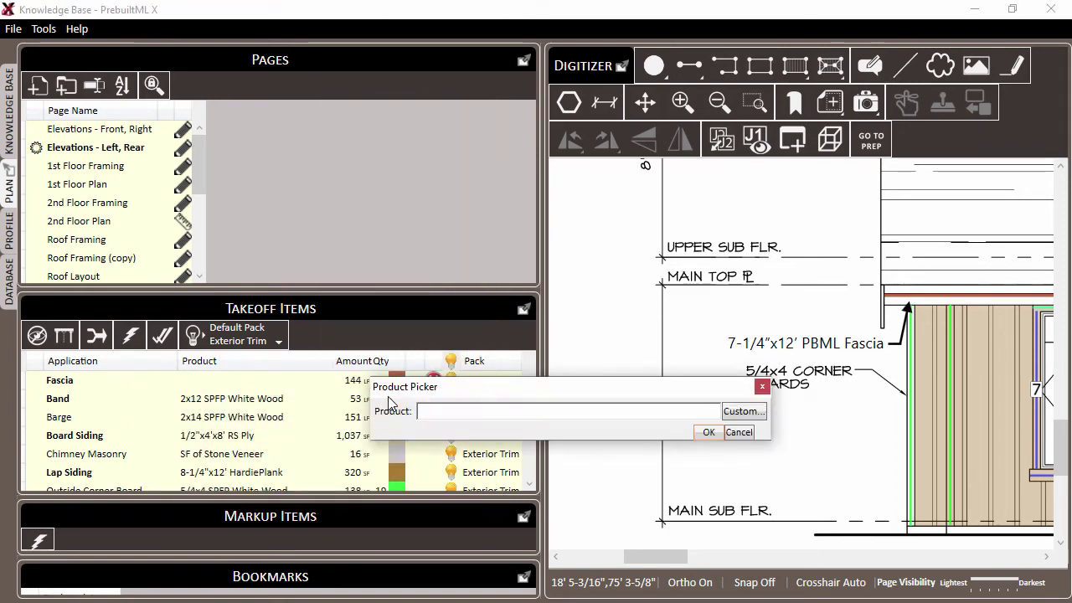
{"action": "left_click", "coordinate": [463, 411]}
{"action": "scroll", "coordinate": [463, 415], "scroll_direction": "up", "scroll_amount": 3}
{"action": "type", "text": "pbml"}
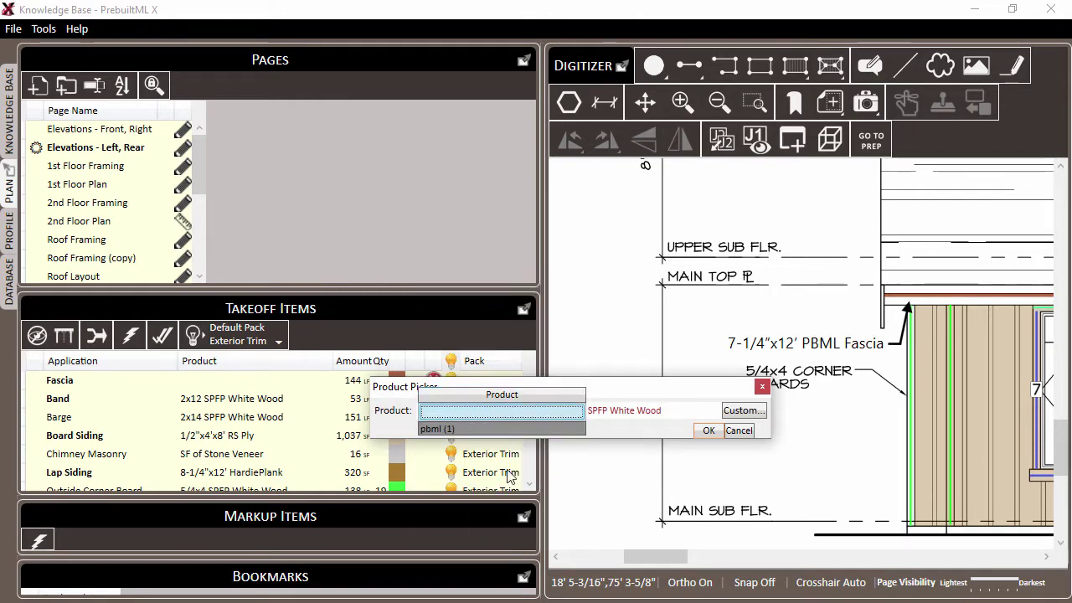
Open the custom product settings and search the database product families for "pbm" and "pa"
{"action": "left_click", "coordinate": [738, 413]}
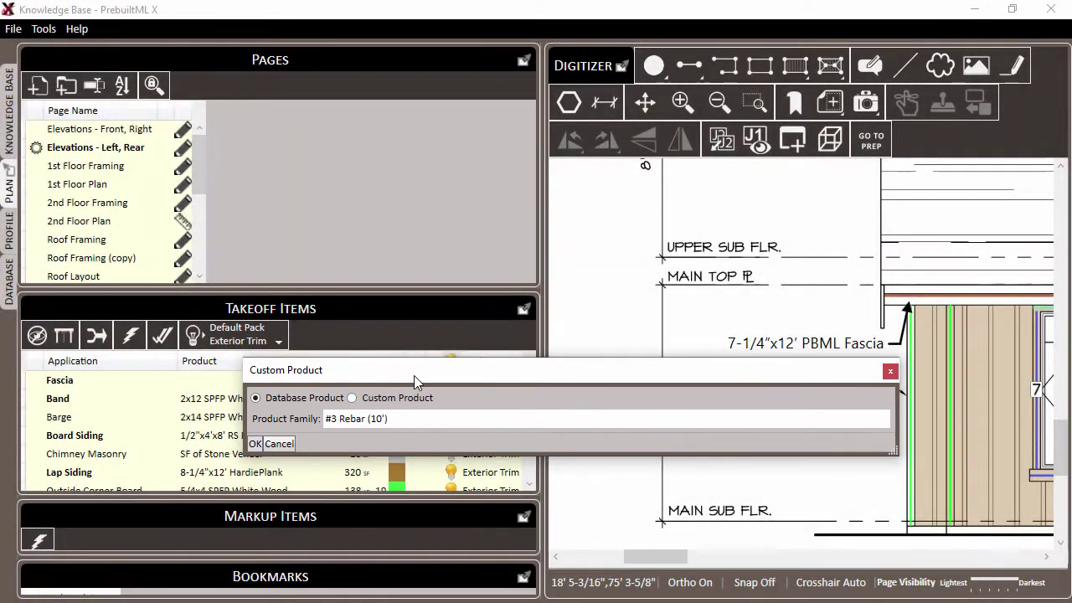
{"action": "left_click_drag", "start_coordinate": [413, 375], "coordinate": [416, 155]}
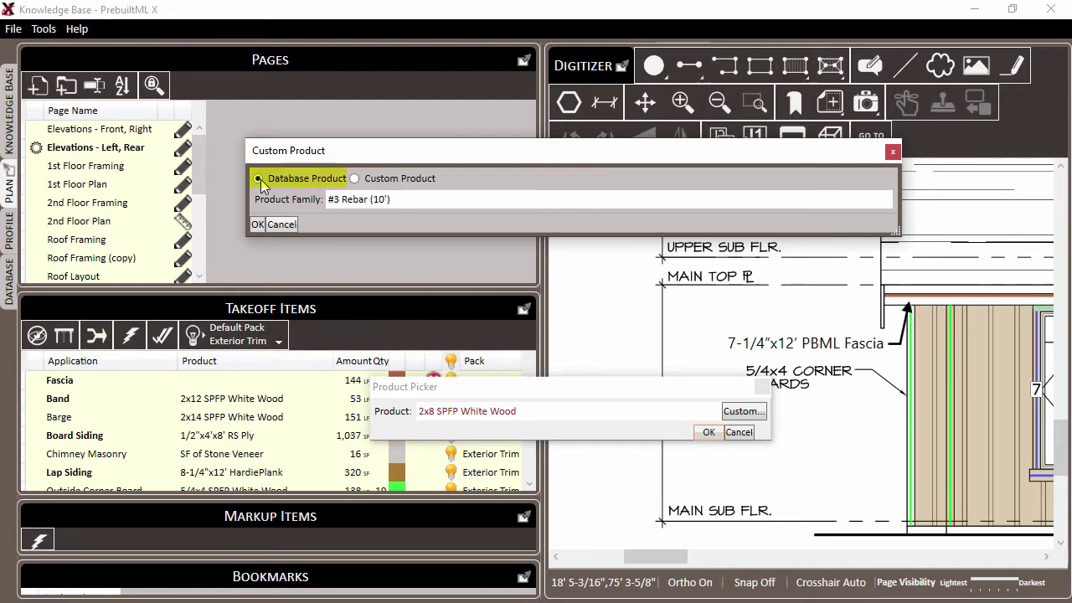
{"action": "left_click", "coordinate": [414, 199]}
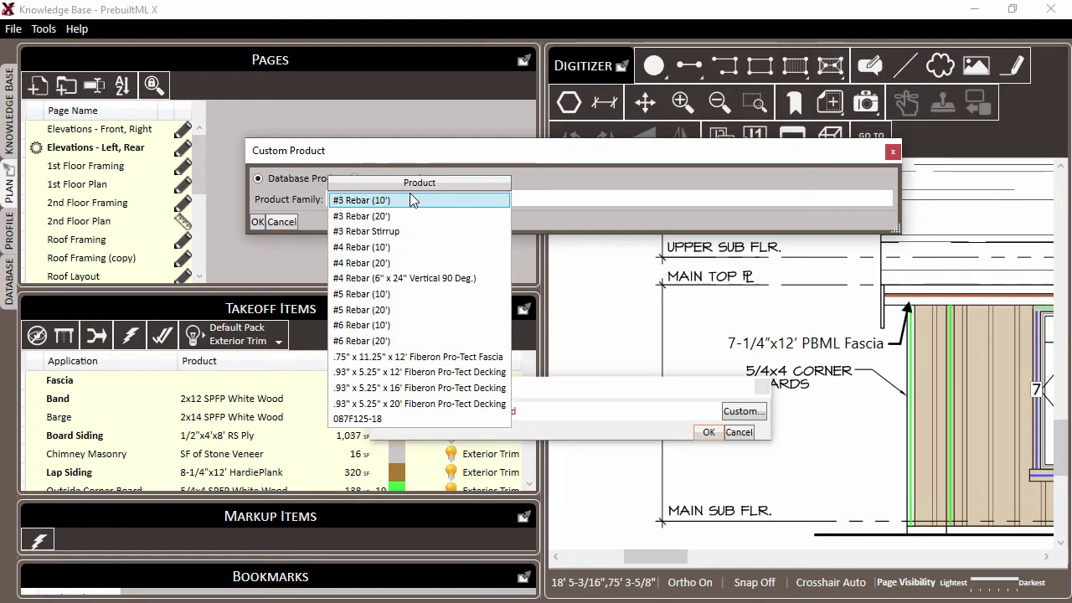
{"action": "type", "text": "pbm (1"}
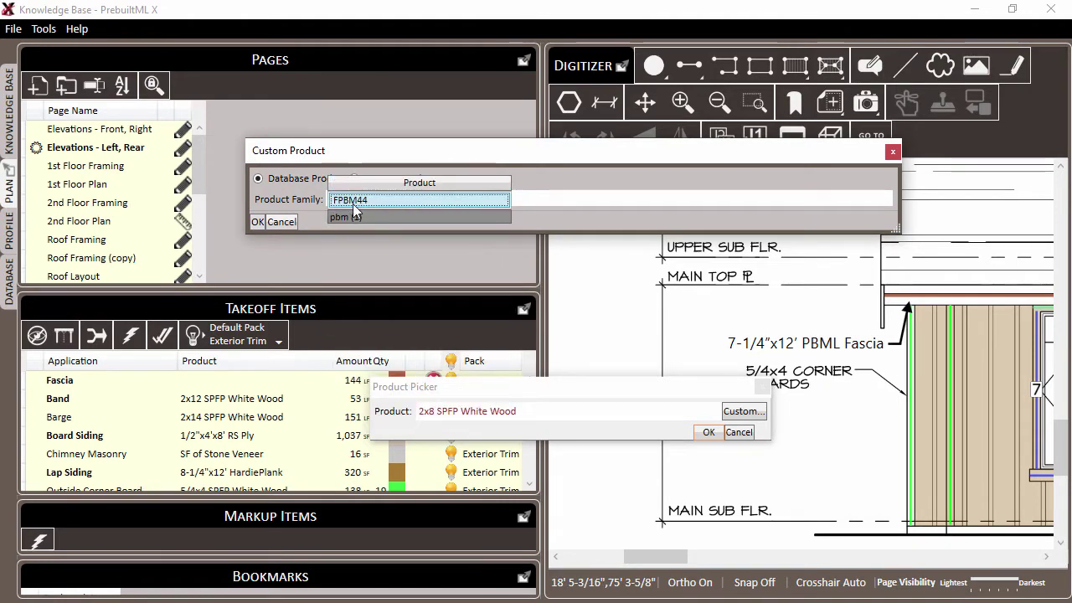
{"action": "left_click", "coordinate": [408, 218]}
{"action": "type", "text": "pa"}
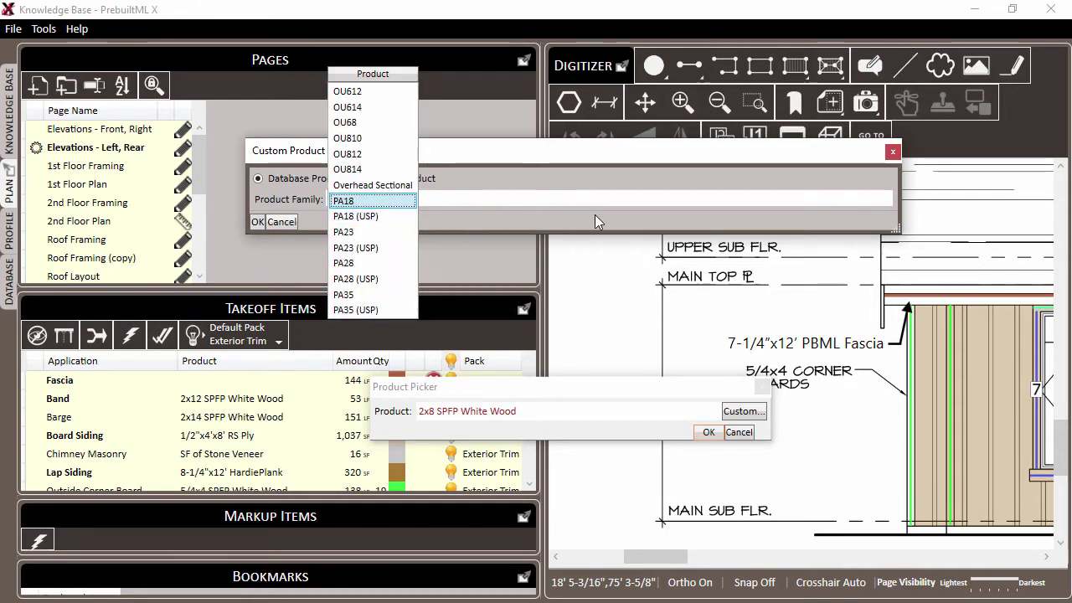
{"action": "left_click", "coordinate": [524, 208]}
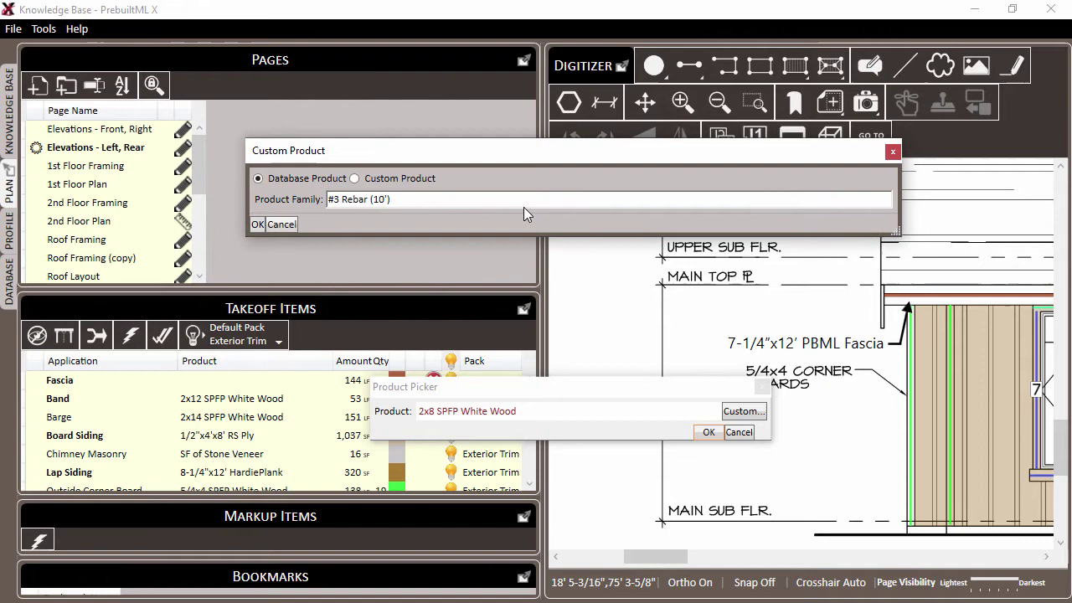
Switch to a custom product and name its product family 7-1/4" x 12' PBML Fascia
{"action": "left_click", "coordinate": [355, 179]}
{"action": "left_click_drag", "start_coordinate": [380, 155], "coordinate": [385, 122]}
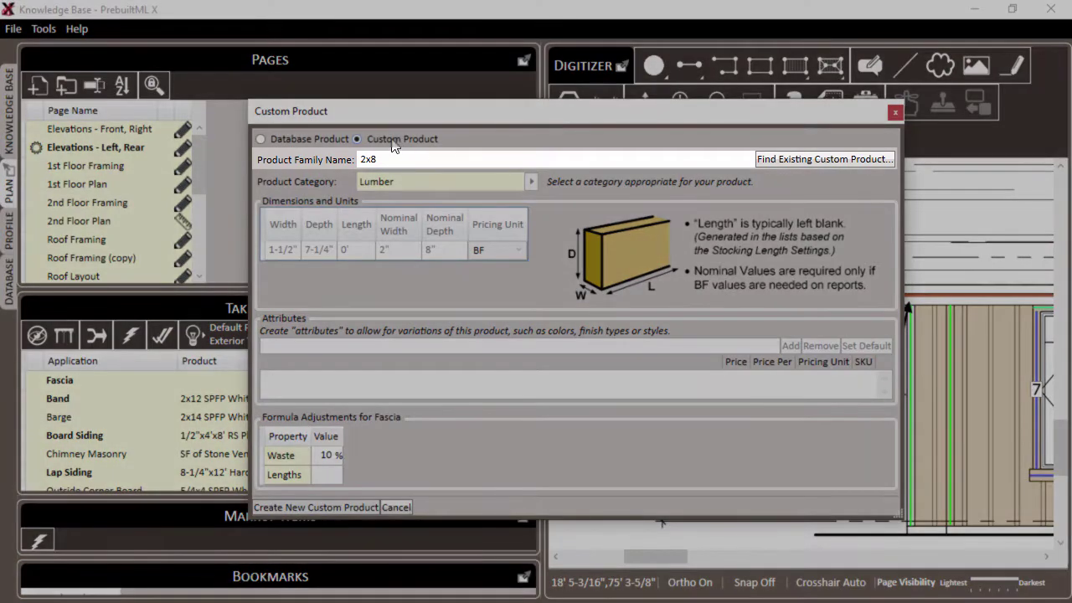
{"action": "left_click_drag", "start_coordinate": [402, 157], "coordinate": [319, 144]}
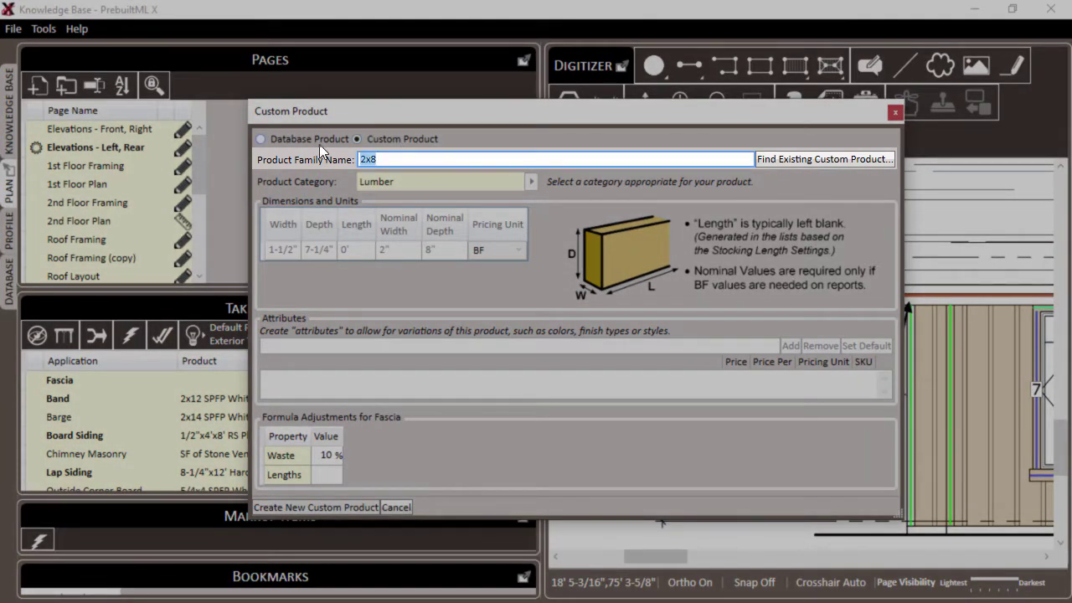
{"action": "type", "text": "7-1"}
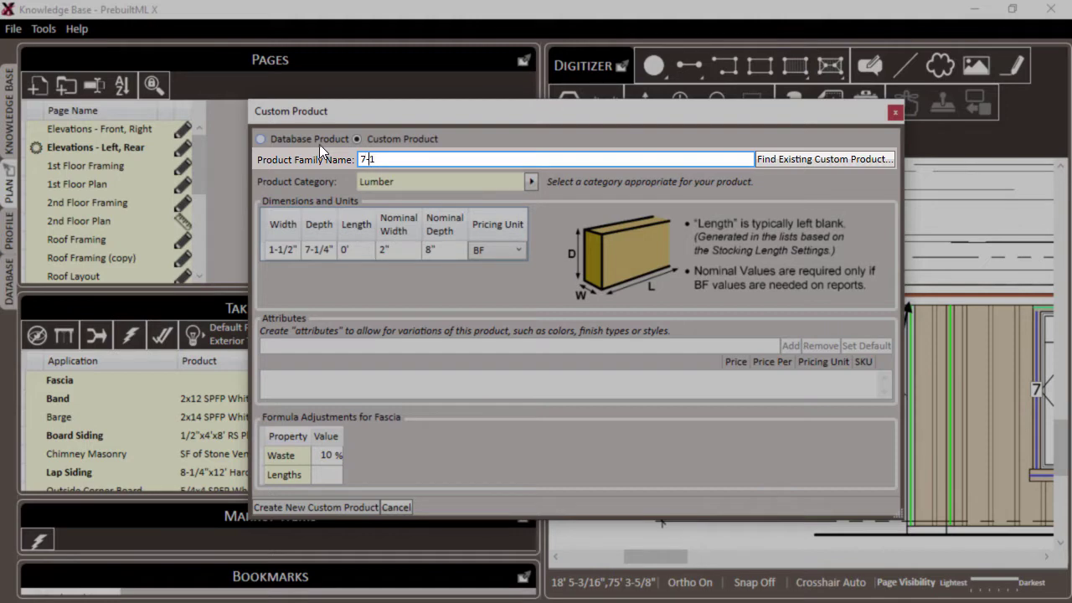
{"action": "type", "text": "/4\" x 12'"}
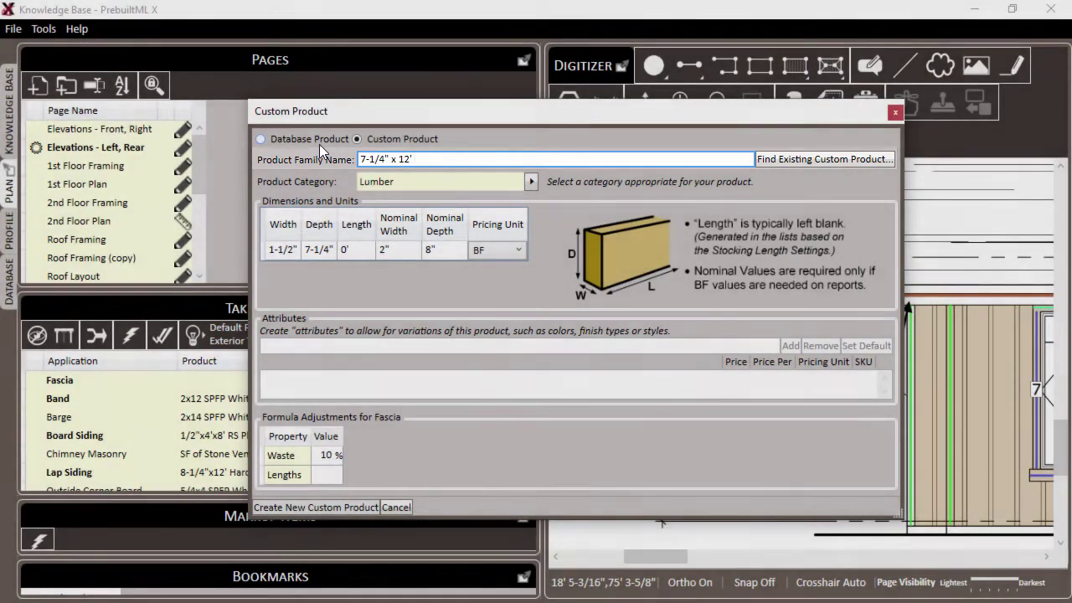
{"action": "type", "text": " PBML Fasc"}
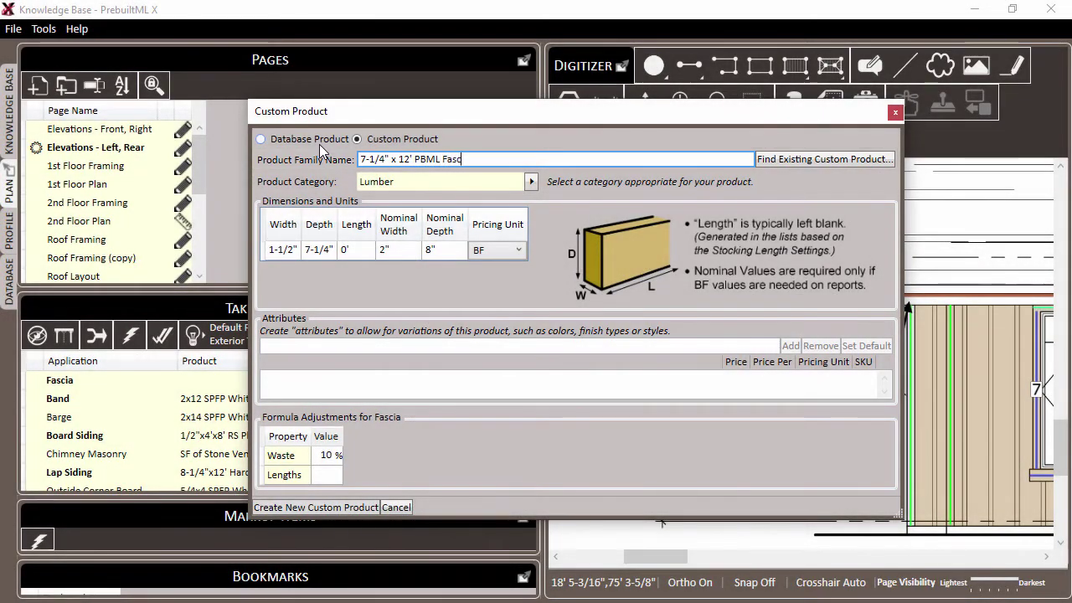
{"action": "type", "text": "ia"}
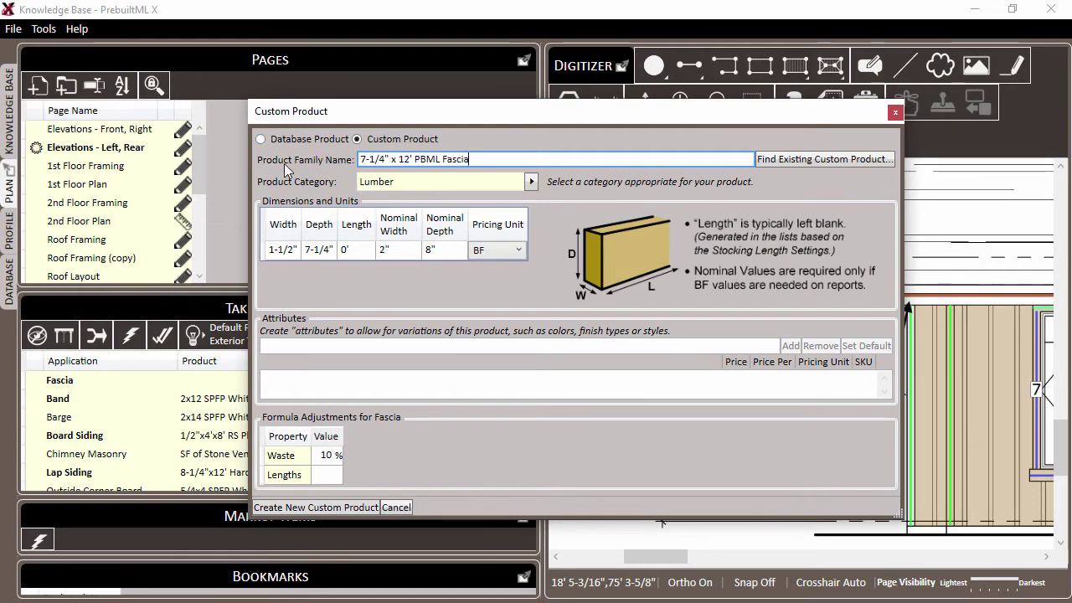
Set the custom product's category to Siding
{"action": "left_click", "coordinate": [533, 183]}
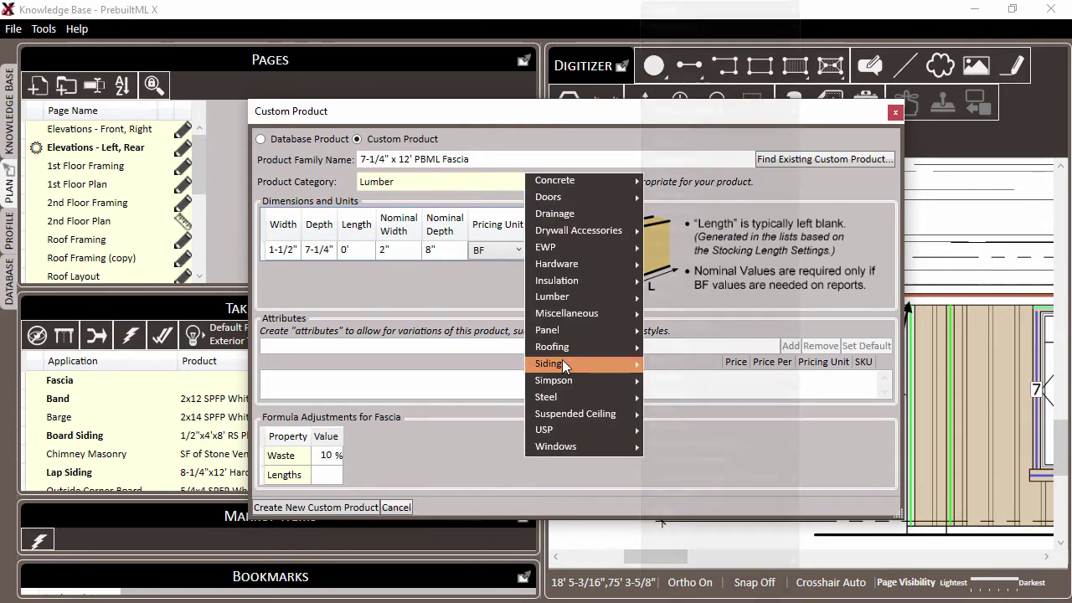
{"action": "mouse_move", "coordinate": [562, 361]}
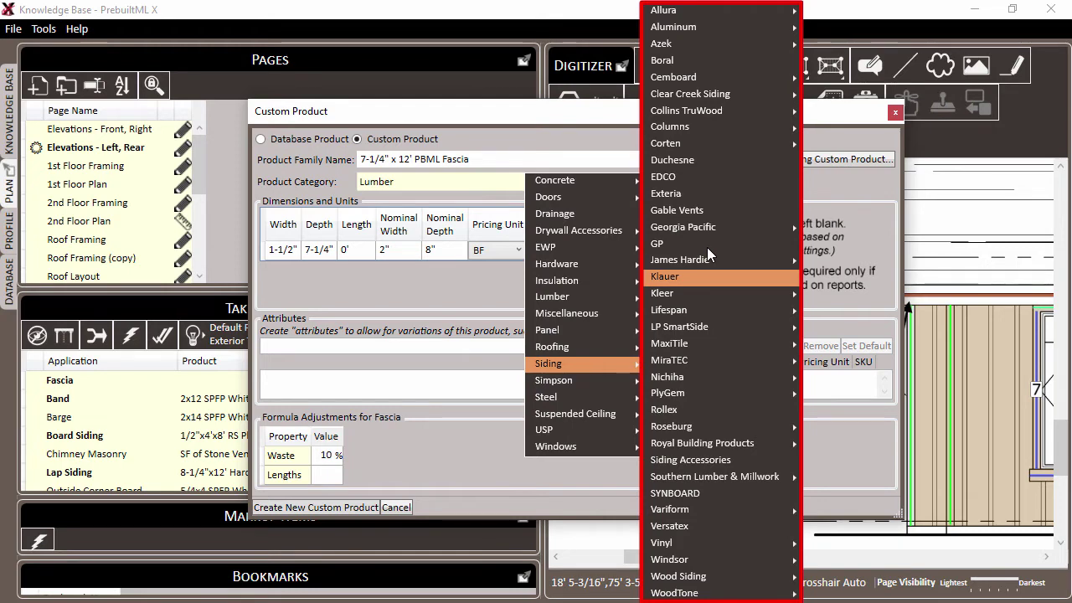
{"action": "left_click", "coordinate": [552, 369]}
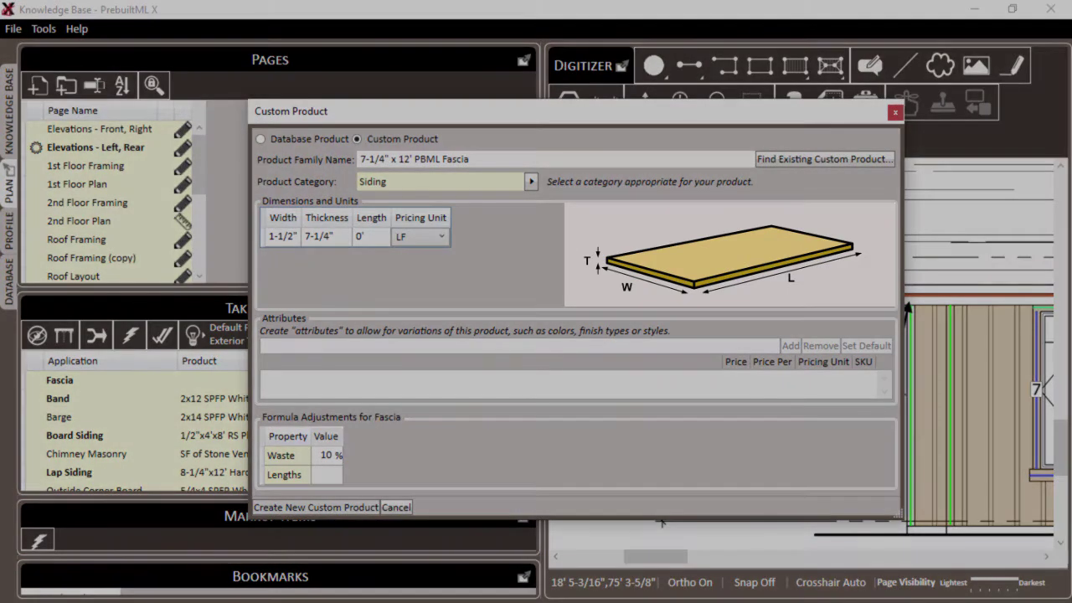
Set the product's width to 7-1/4", thickness to 1/2", length to 12' and pricing unit to EA
{"action": "left_click", "coordinate": [278, 235]}
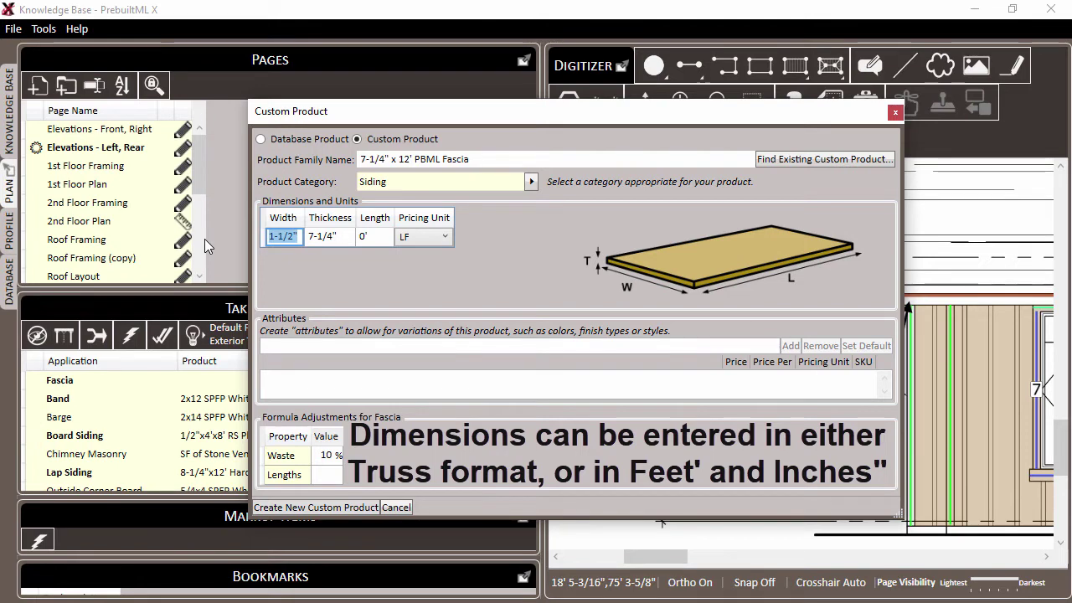
{"action": "type", "text": "0-7-4"}
{"action": "key", "text": "Tab"}
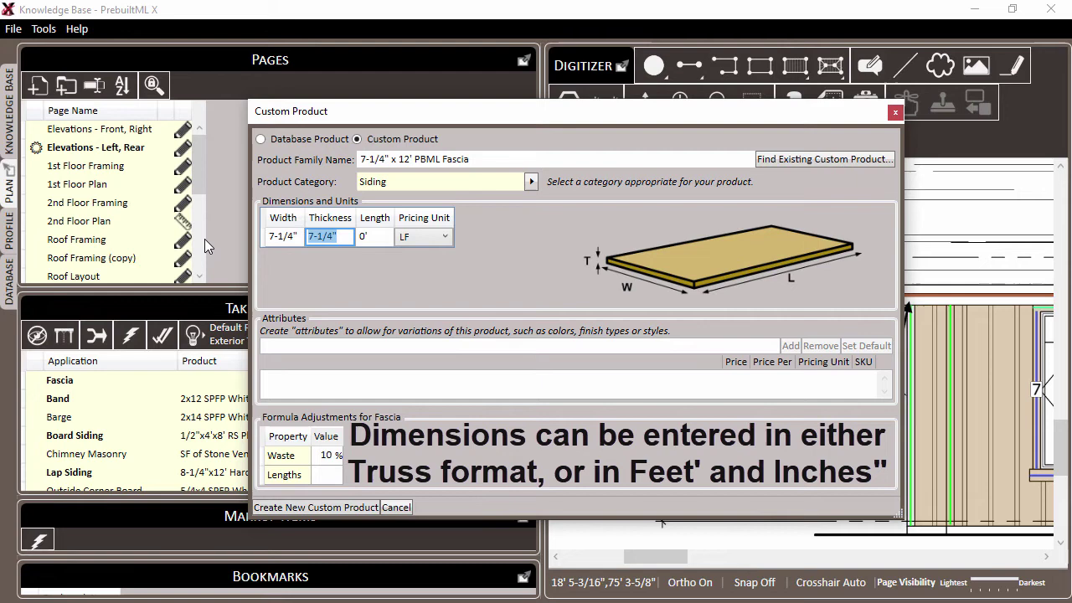
{"action": "type", "text": "0-0-8"}
{"action": "key", "text": "Tab"}
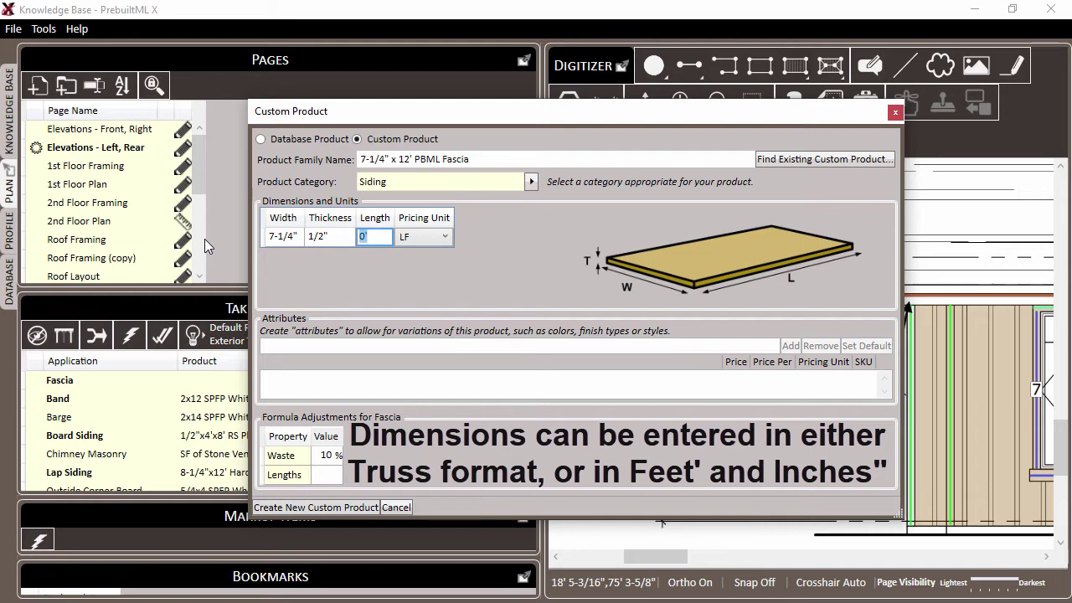
{"action": "type", "text": "12'"}
{"action": "key", "text": "Tab"}
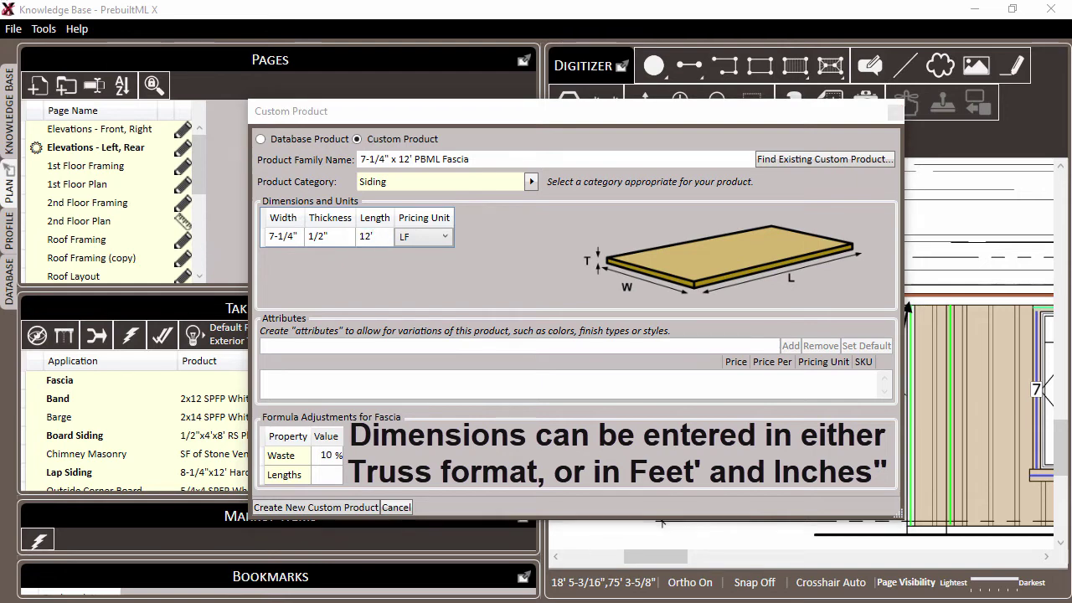
{"action": "left_click", "coordinate": [423, 238]}
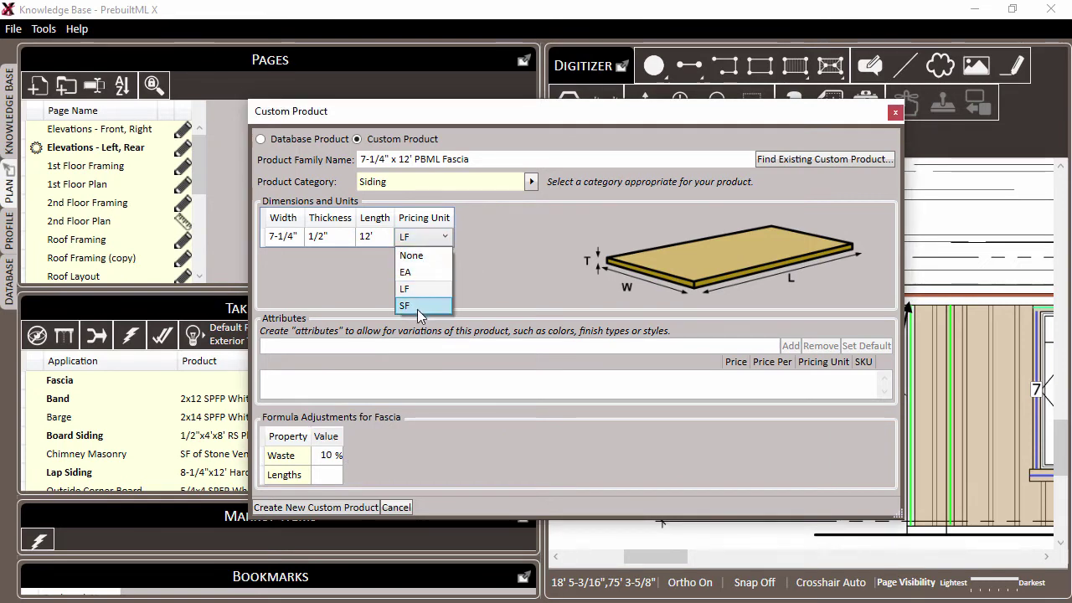
{"action": "left_click", "coordinate": [410, 274]}
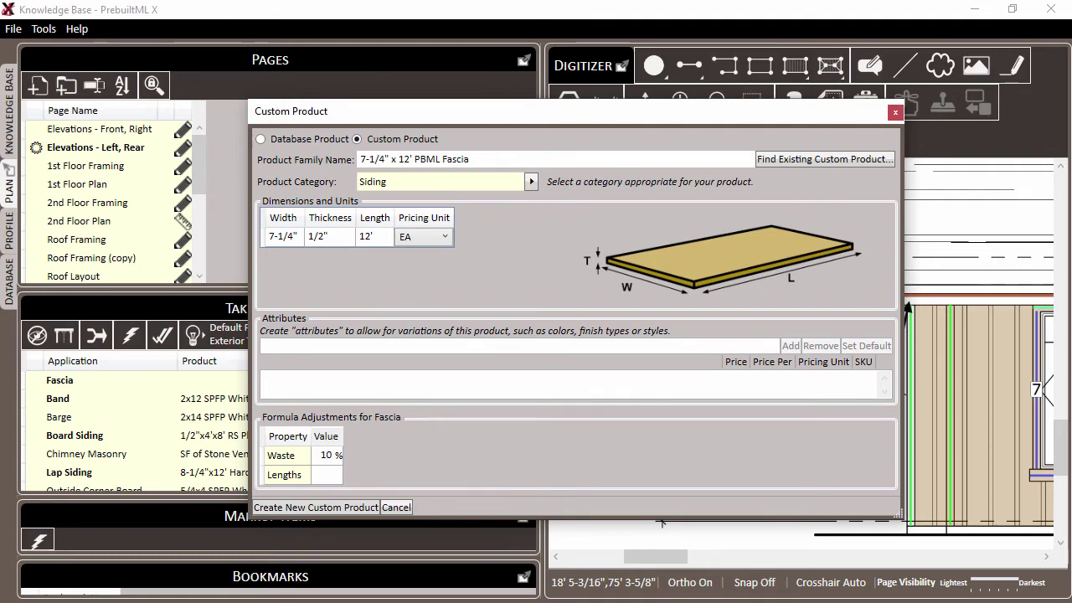
Add the attributes Cedarmill, Smooth Finish and Rustic to the custom product
{"action": "scroll", "coordinate": [661, 521], "scroll_direction": "down", "scroll_amount": 2}
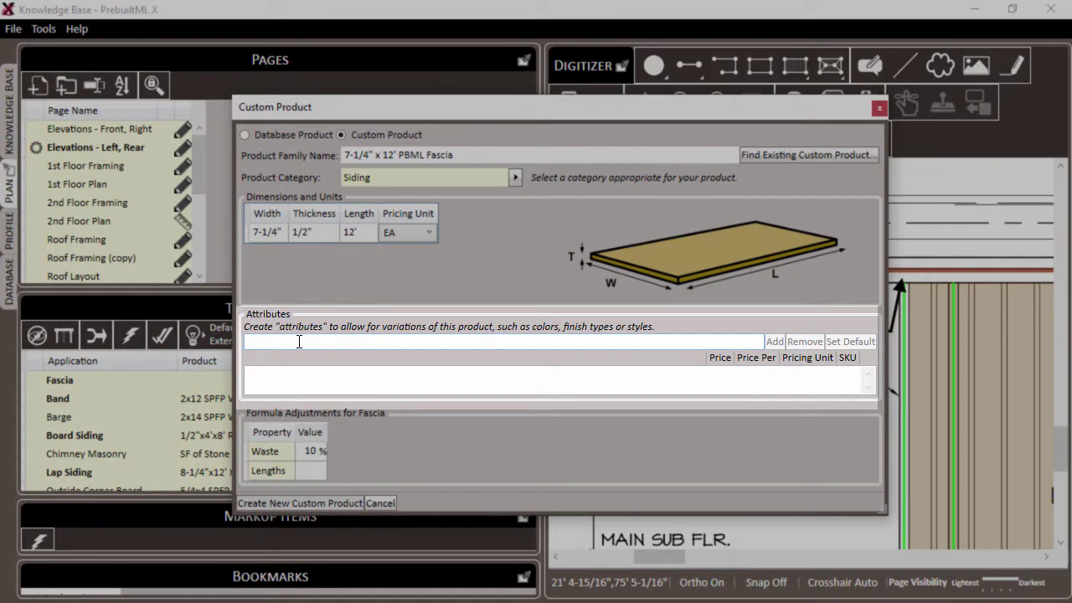
{"action": "left_click", "coordinate": [299, 341]}
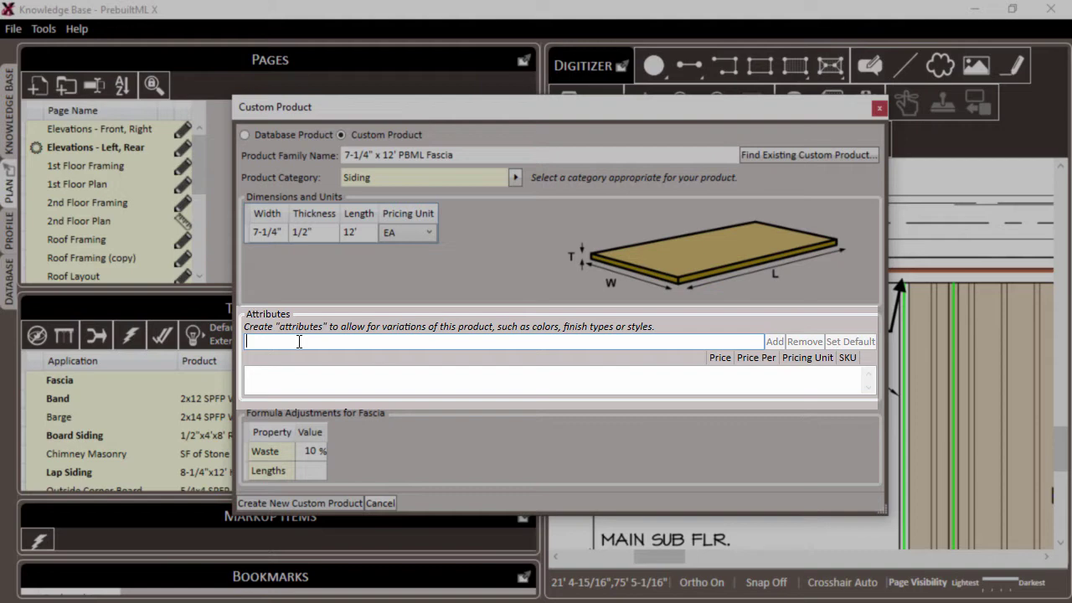
{"action": "type", "text": "Cedarmill"}
{"action": "left_click", "coordinate": [774, 342]}
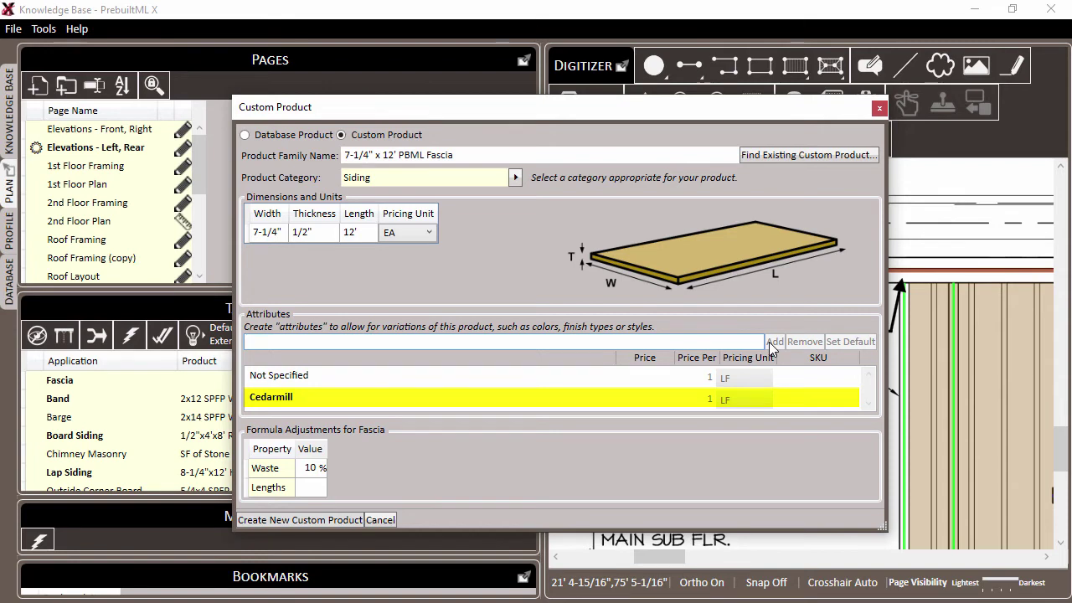
{"action": "type", "text": "Smooth Finish"}
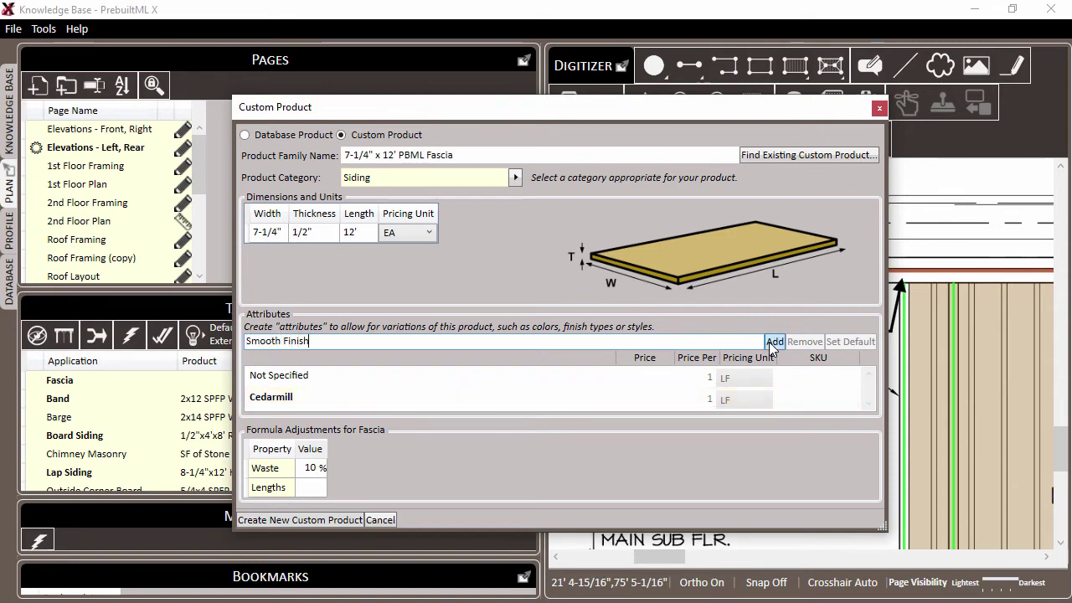
{"action": "left_click", "coordinate": [774, 342]}
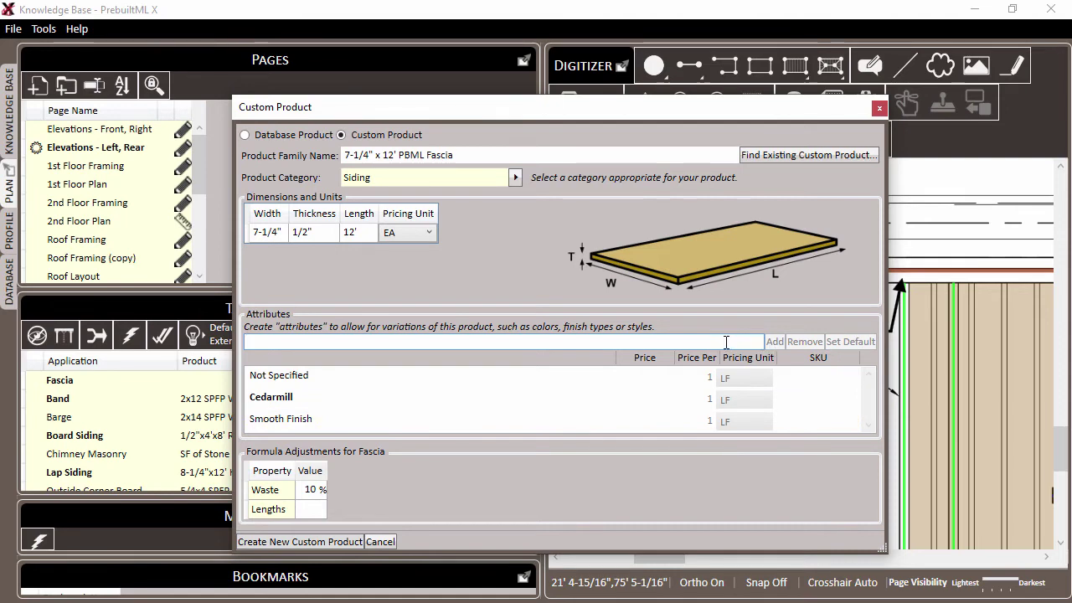
{"action": "type", "text": "Rustic"}
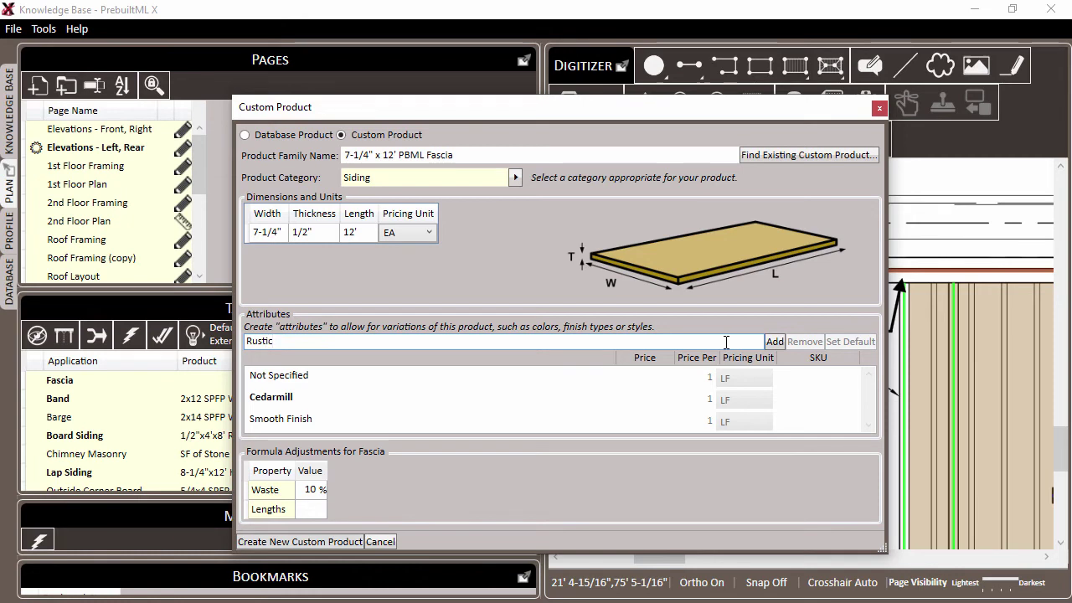
{"action": "left_click", "coordinate": [775, 343]}
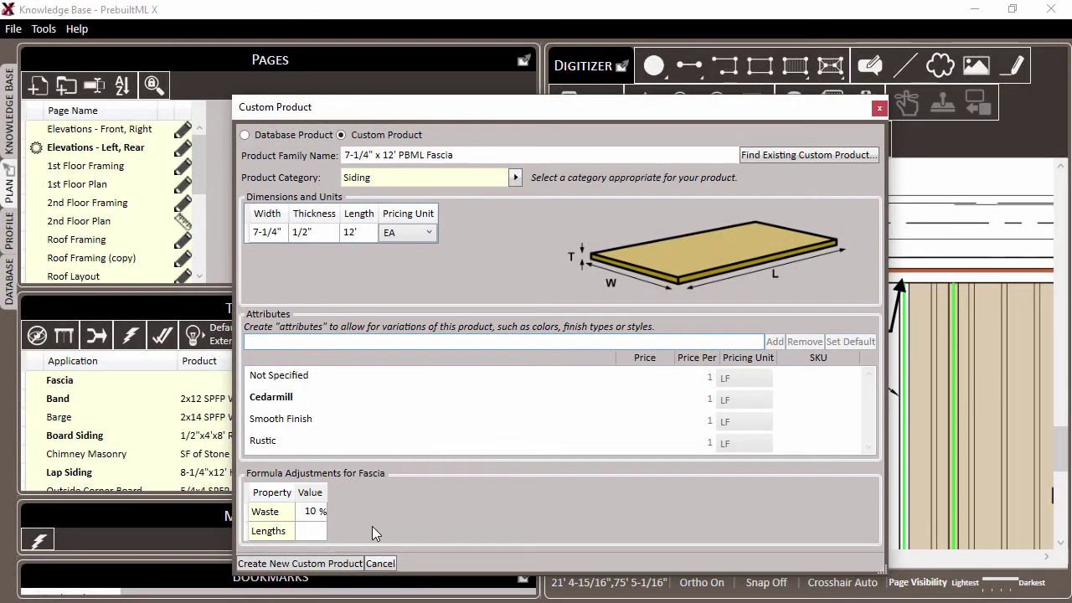
Set the Fascia waste adjustment to 5% and create the new custom product
{"action": "left_click", "coordinate": [311, 510]}
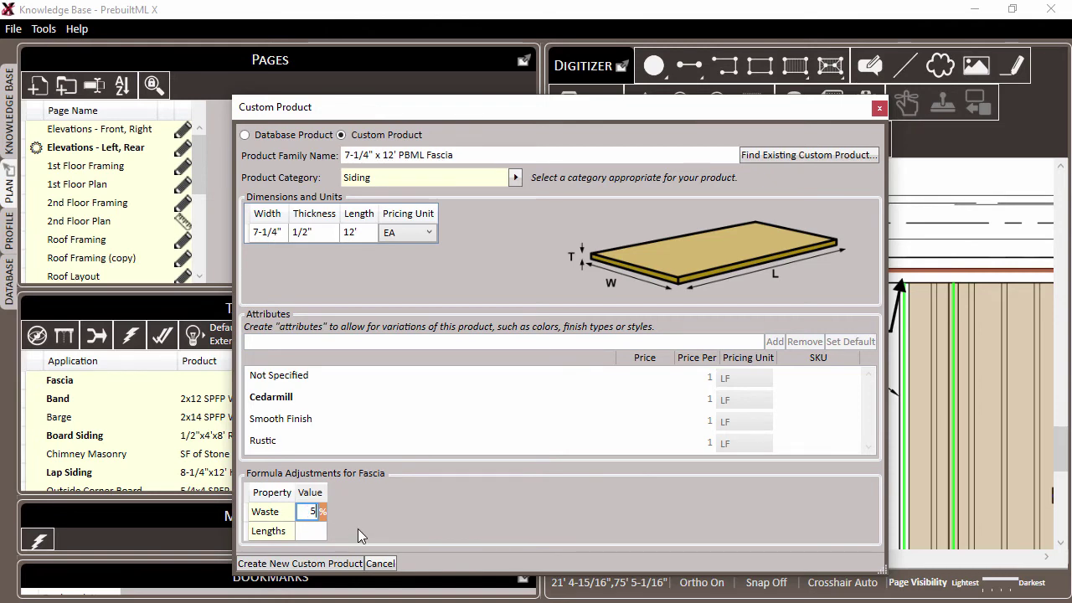
{"action": "left_click", "coordinate": [328, 564]}
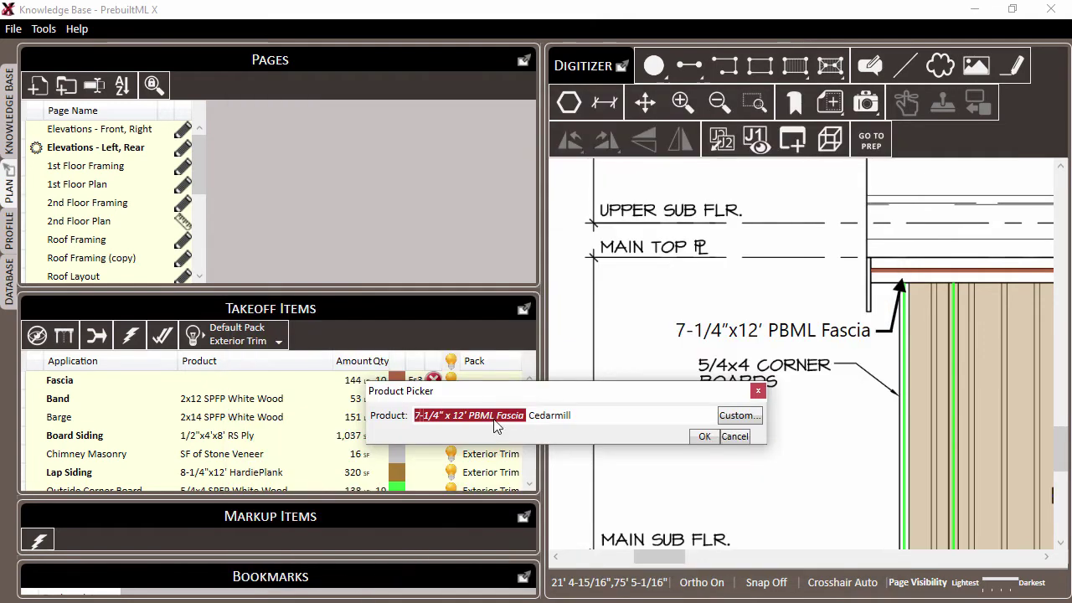
Assign the 7-1/4" x 12' PBML Fascia product in Cedarmill to the Fascia takeoff item and select that item in the takeoff list
{"action": "left_click", "coordinate": [706, 437]}
{"action": "scroll", "coordinate": [277, 418], "scroll_direction": "down", "scroll_amount": 1}
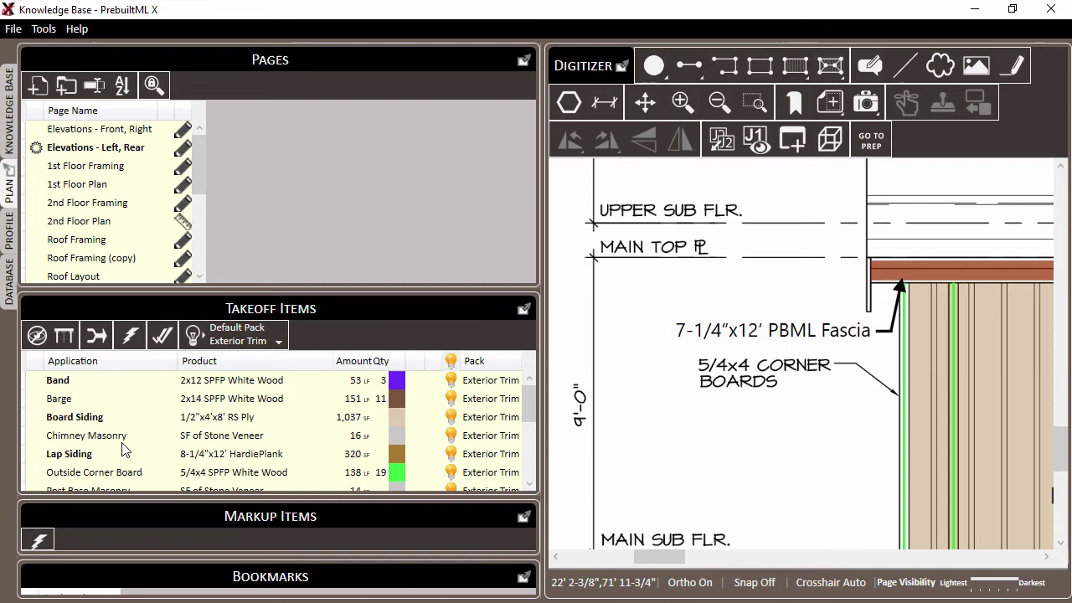
{"action": "scroll", "coordinate": [86, 445], "scroll_direction": "down", "scroll_amount": 3}
{"action": "left_click", "coordinate": [151, 479]}
{"action": "left_click", "coordinate": [151, 482]}
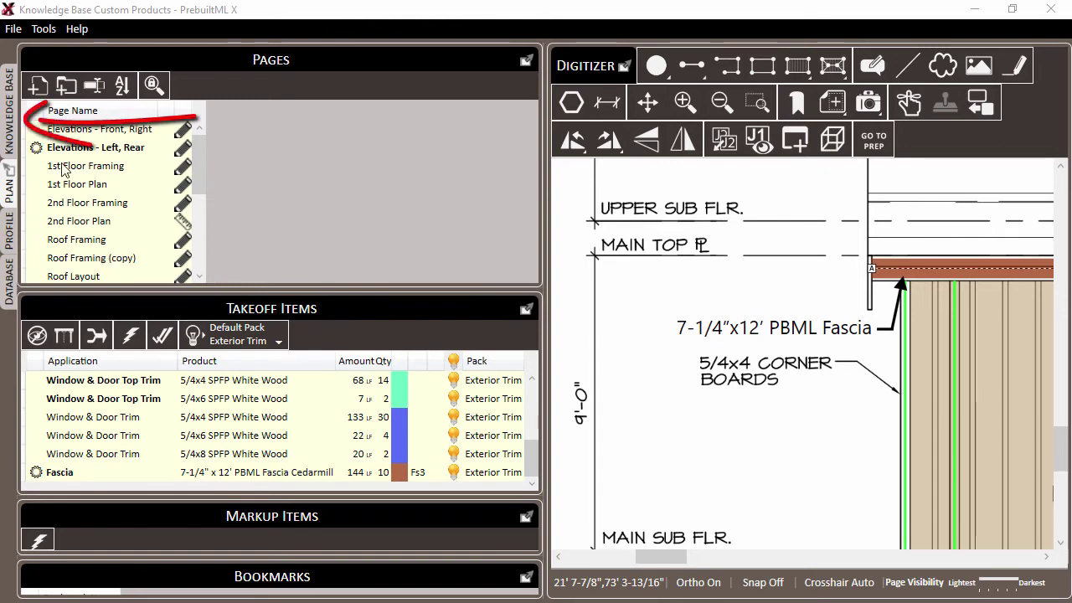
Expand the Exterior Trim list of the Knowledge Base project and select the product of the 1x8 Band item
{"action": "left_click", "coordinate": [10, 122]}
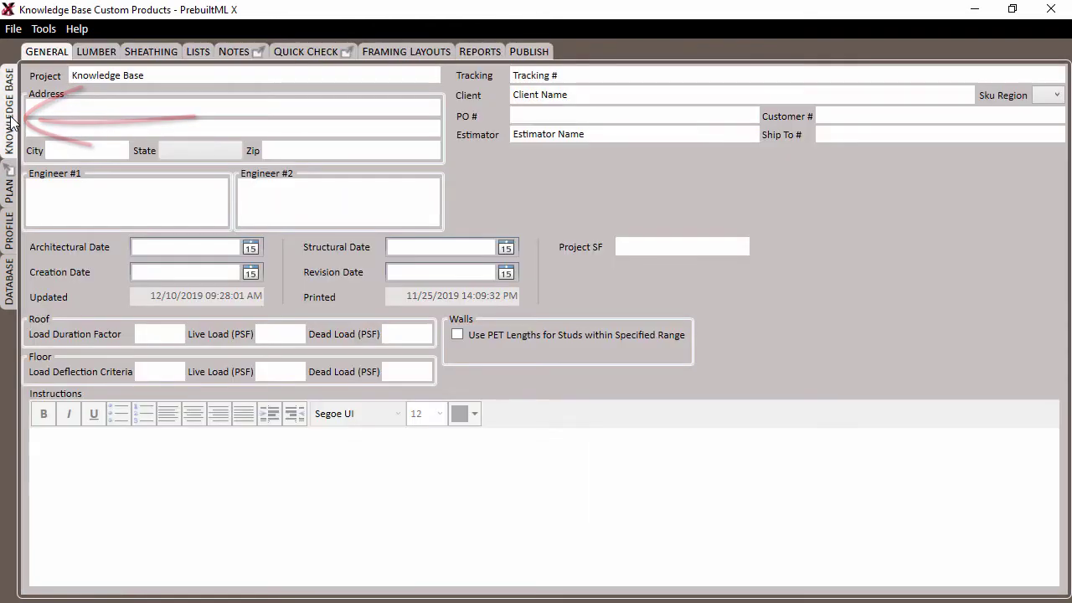
{"action": "left_click", "coordinate": [199, 52]}
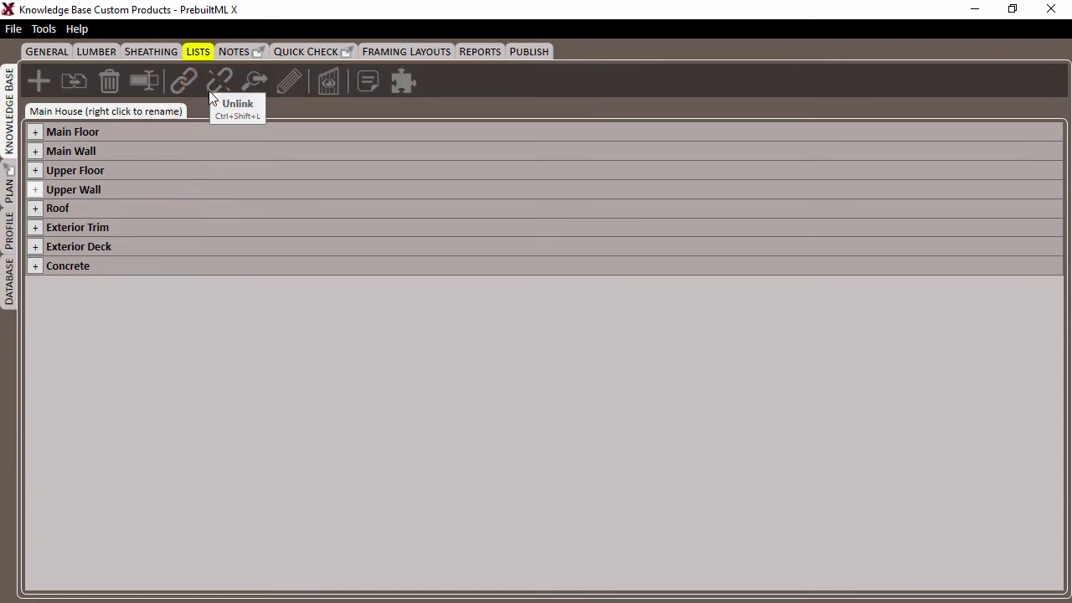
{"action": "left_click", "coordinate": [35, 228]}
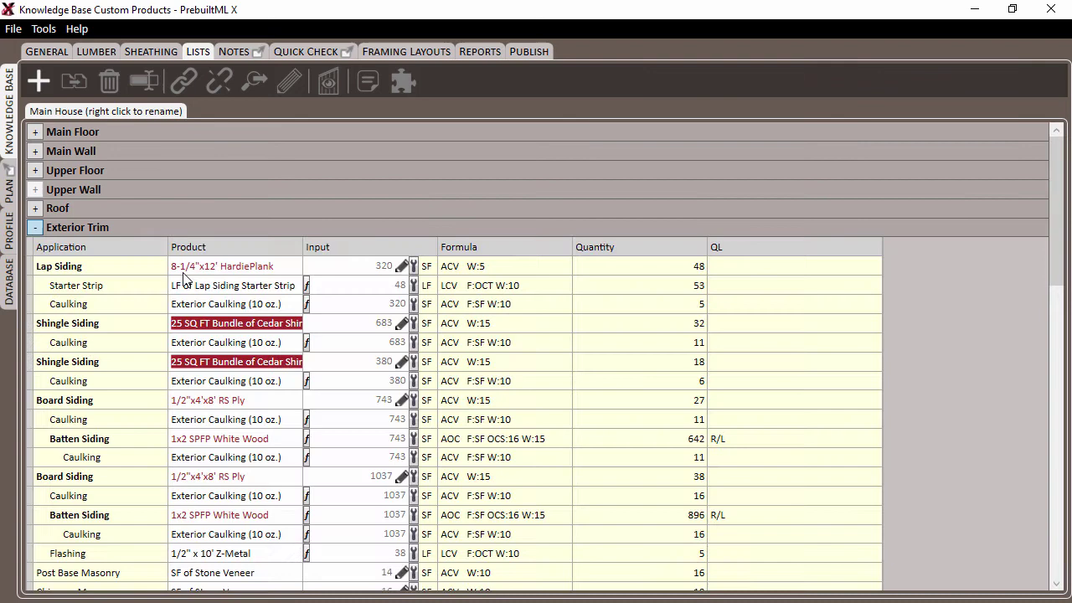
{"action": "scroll", "coordinate": [126, 291], "scroll_direction": "down", "scroll_amount": 10}
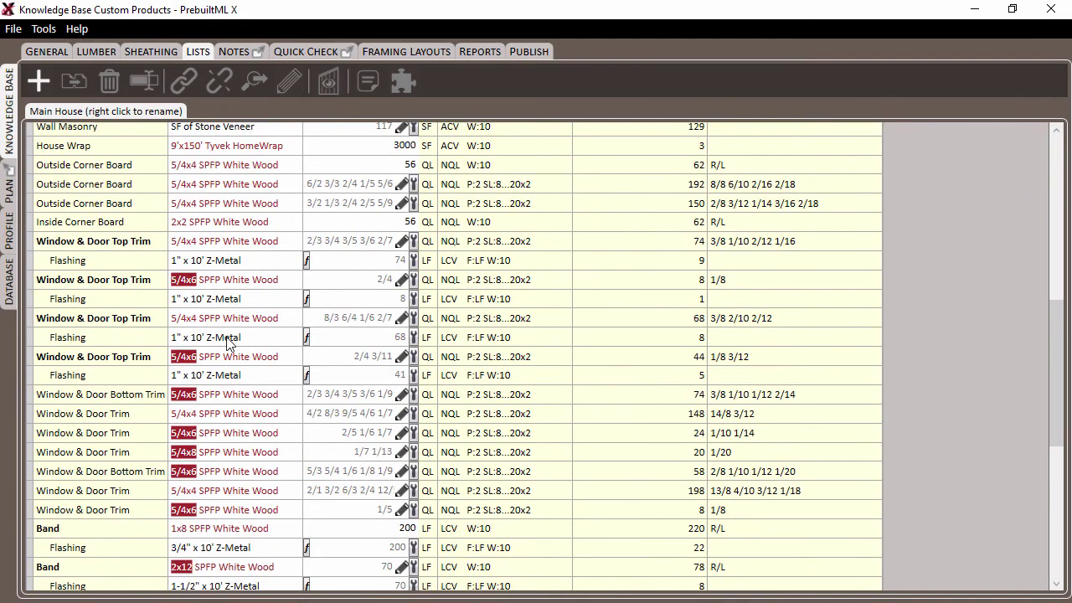
{"action": "scroll", "coordinate": [227, 343], "scroll_direction": "down", "scroll_amount": 2}
{"action": "left_click", "coordinate": [200, 331]}
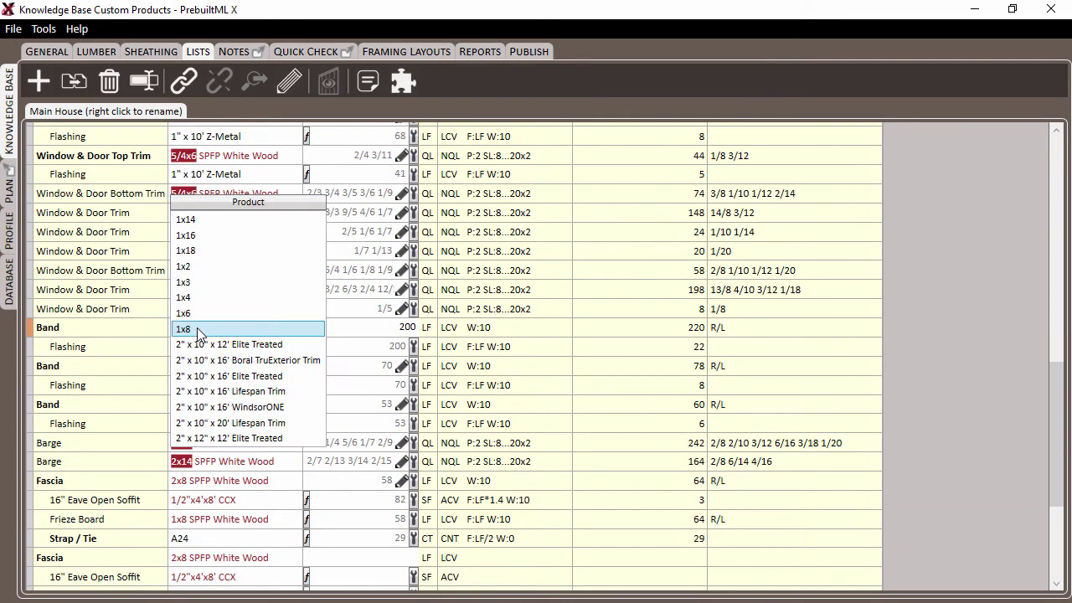
Open the custom product form for the 1x8 Band item with the Custom Product option, and cancel it
{"action": "left_click", "coordinate": [402, 82]}
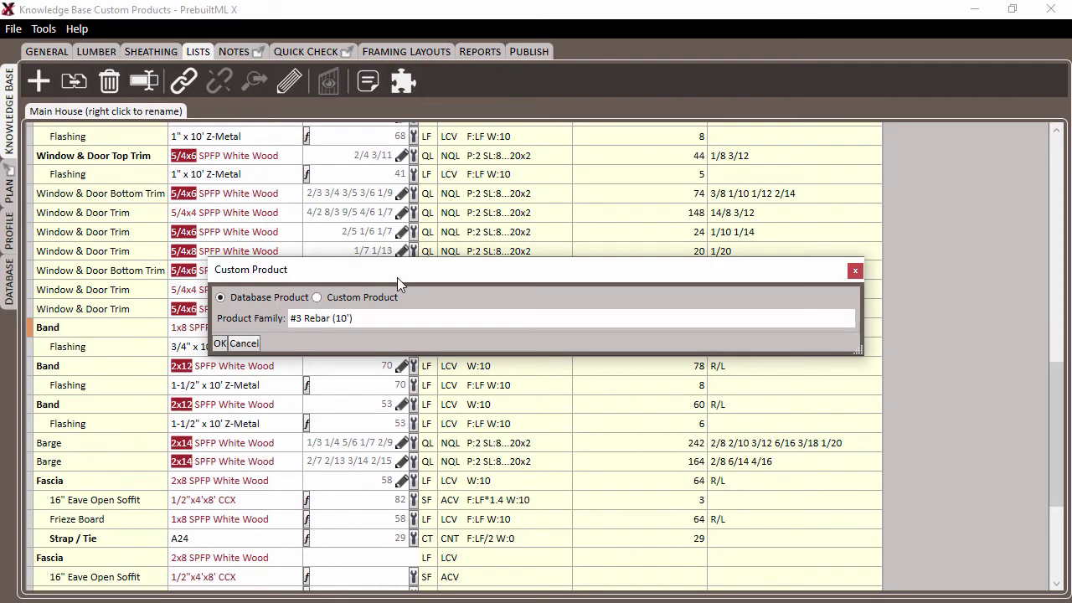
{"action": "left_click", "coordinate": [350, 300]}
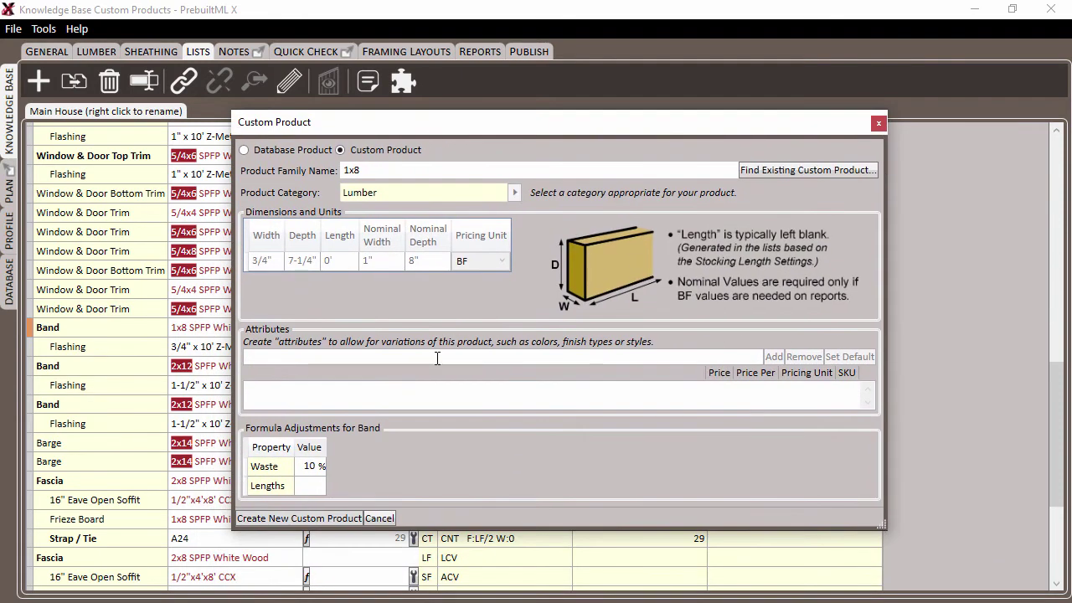
{"action": "left_click", "coordinate": [376, 519]}
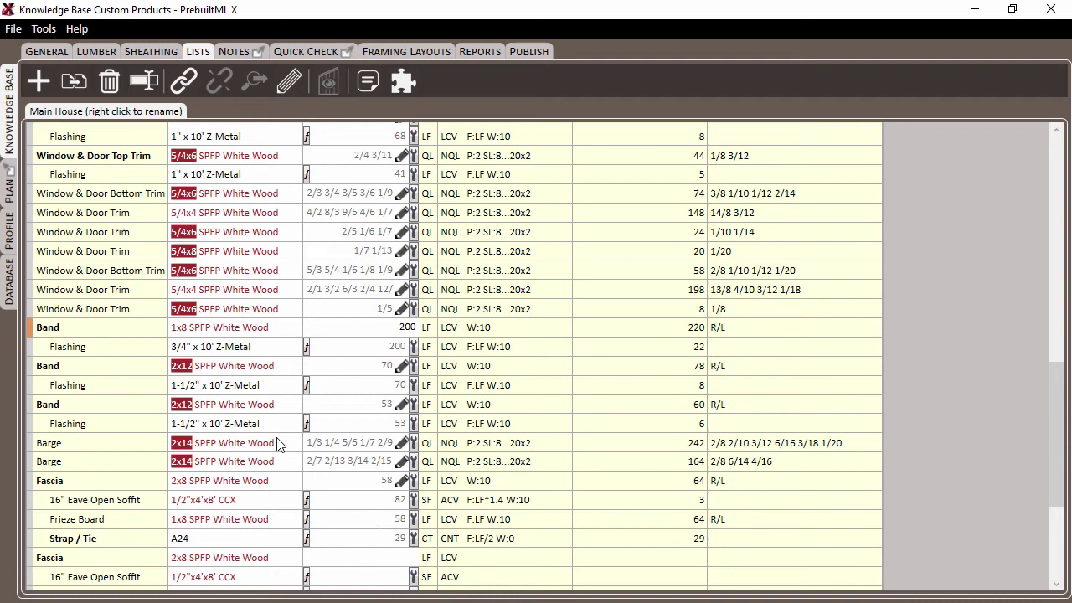
Show the profile's custom products and open the 7-1/4" x 12' PBML Fascia for editing
{"action": "left_click_drag", "start_coordinate": [197, 233], "coordinate": [10, 239]}
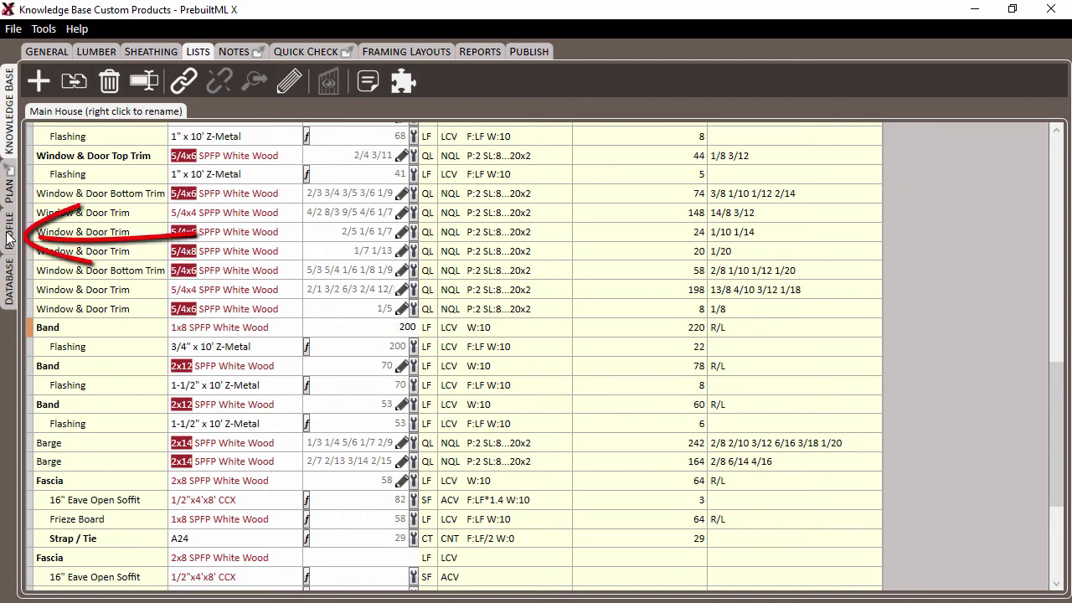
{"action": "left_click", "coordinate": [10, 237]}
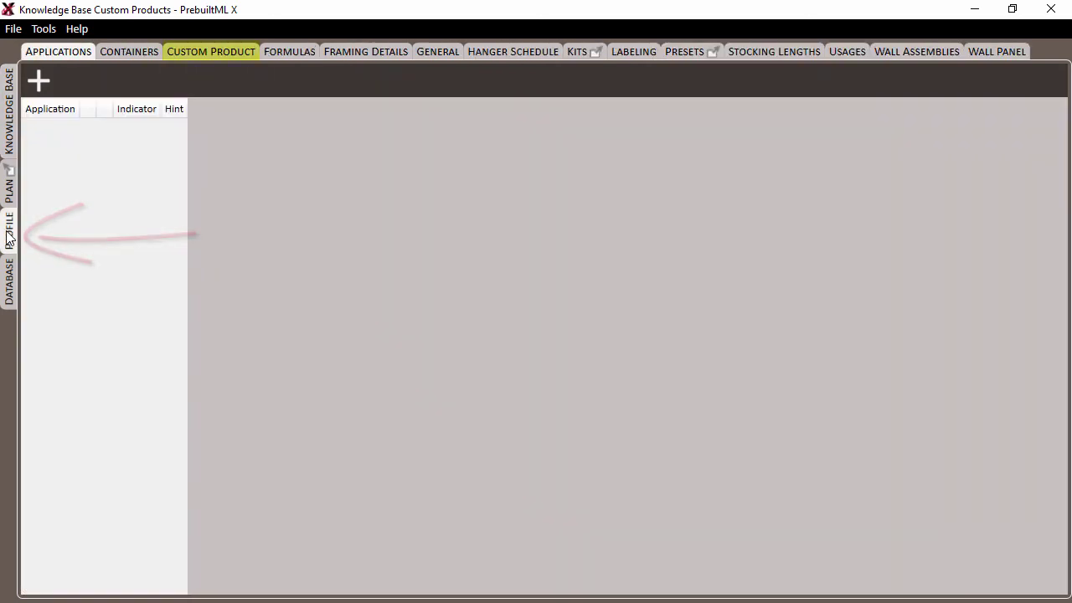
{"action": "left_click", "coordinate": [211, 51]}
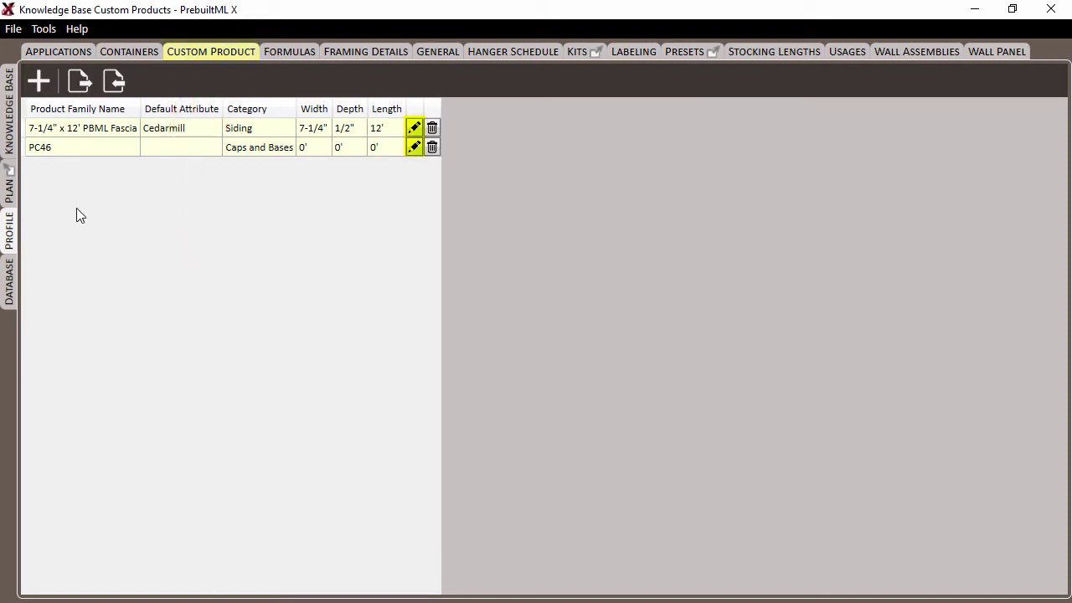
{"action": "left_click", "coordinate": [416, 129]}
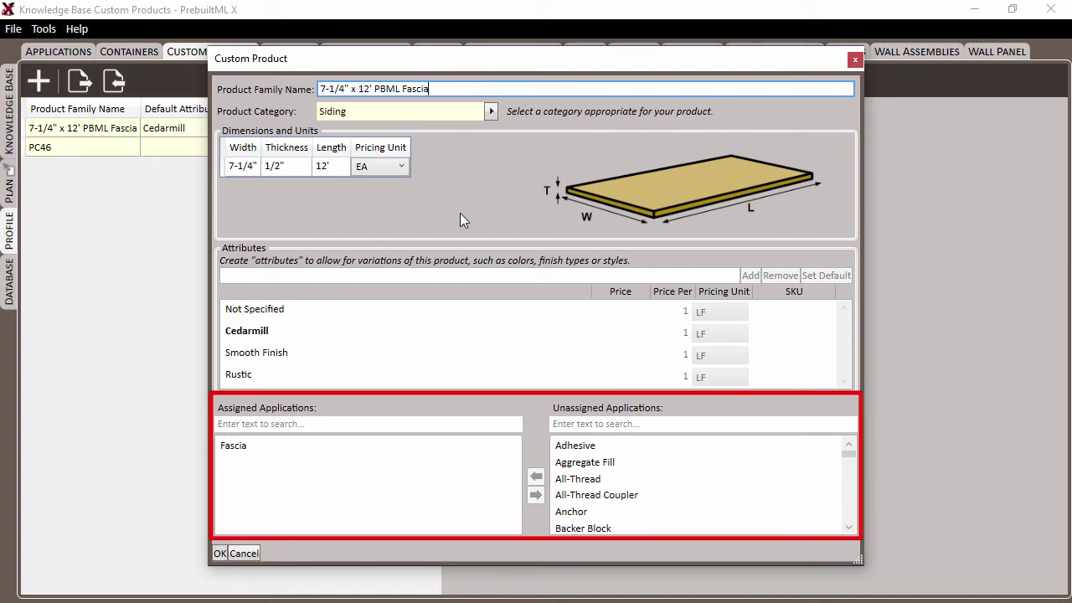
Assign the Band application to the 7-1/4" x 12' PBML Fascia product
{"action": "scroll", "coordinate": [607, 478], "scroll_direction": "down", "scroll_amount": 3}
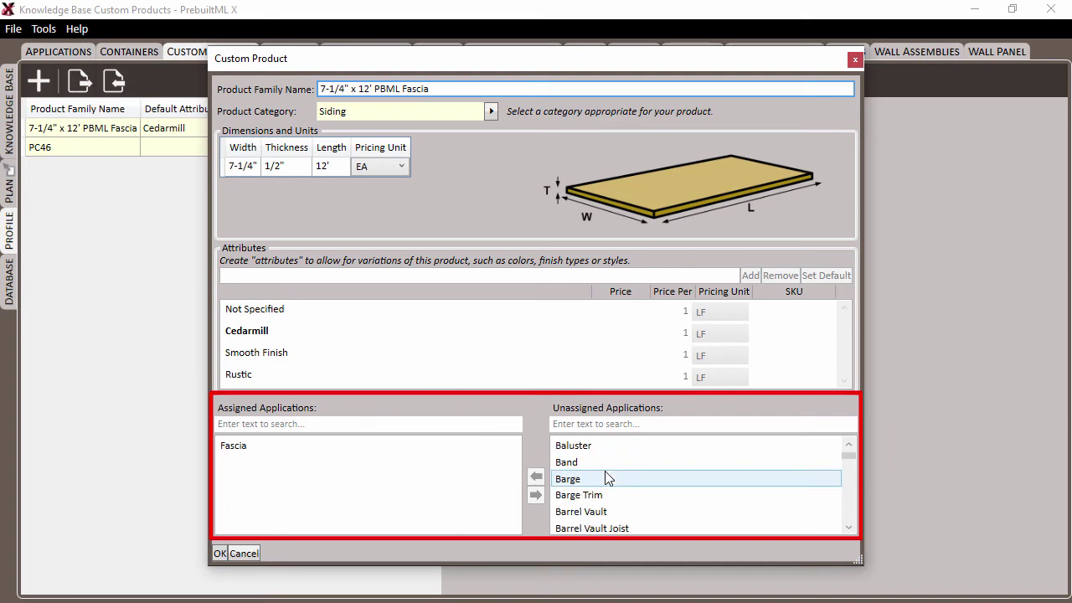
{"action": "scroll", "coordinate": [607, 478], "scroll_direction": "down", "scroll_amount": 12}
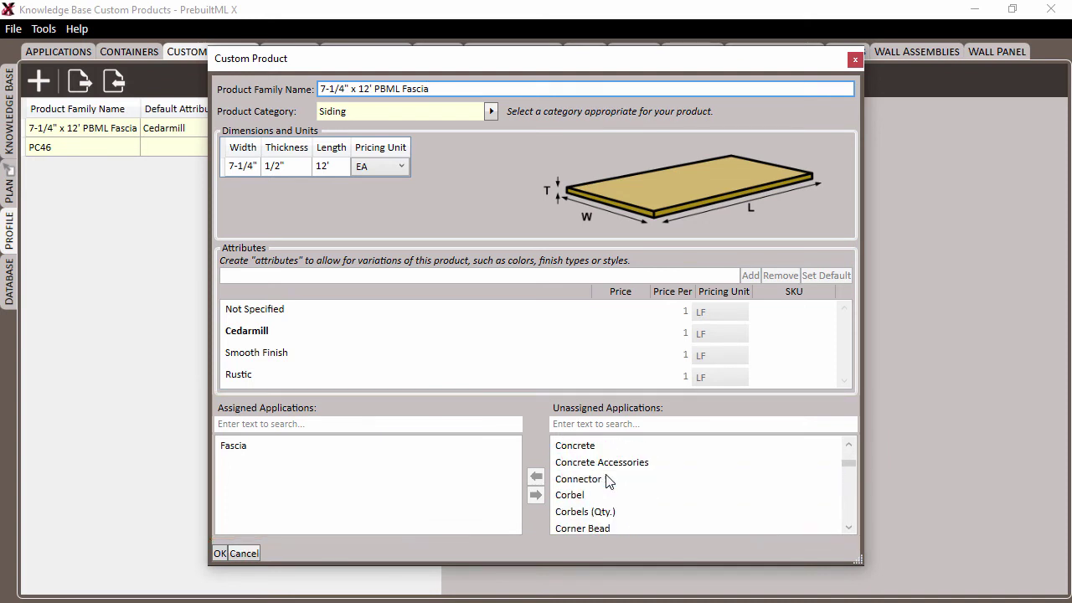
{"action": "scroll", "coordinate": [607, 478], "scroll_direction": "up", "scroll_amount": 10}
{"action": "left_click", "coordinate": [557, 463]}
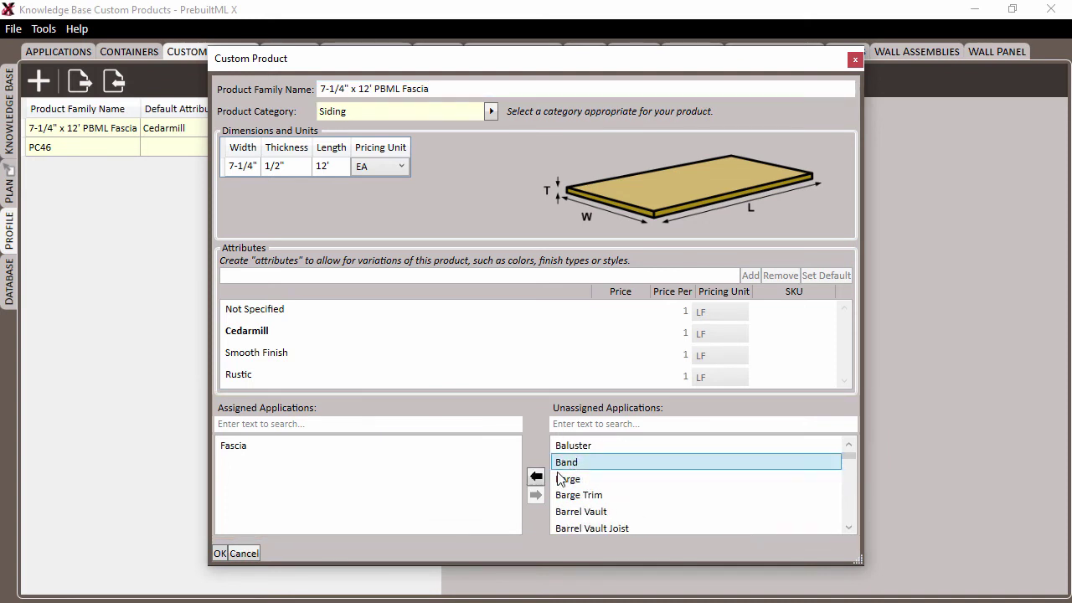
{"action": "left_click", "coordinate": [536, 476]}
Assign the Board Siding application to the fascia product as well and dismiss the custom product form
{"action": "scroll", "coordinate": [633, 488], "scroll_direction": "down", "scroll_amount": 5}
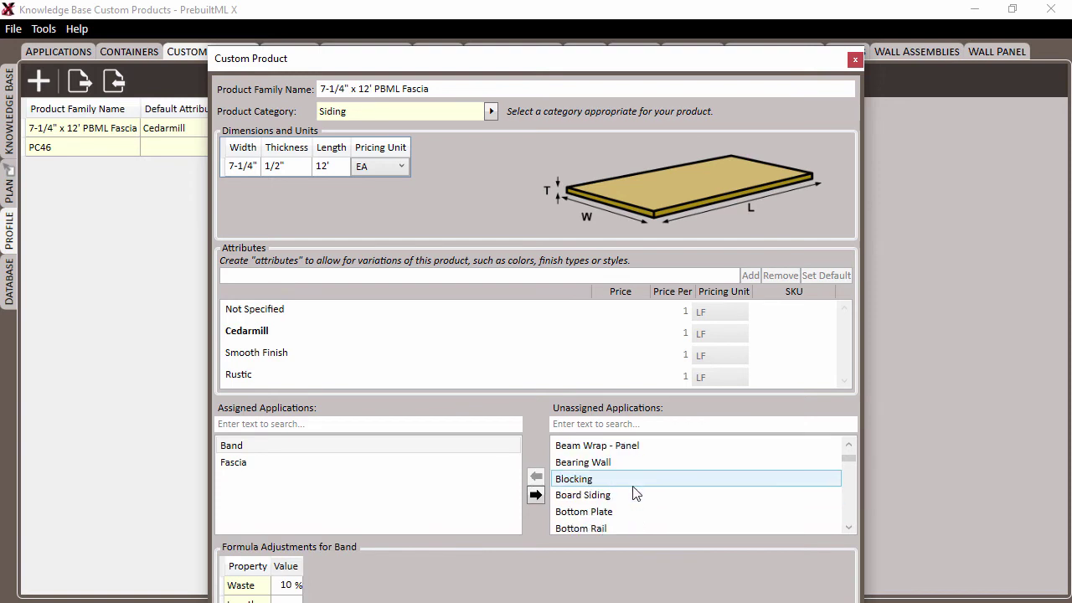
{"action": "scroll", "coordinate": [633, 490], "scroll_direction": "down", "scroll_amount": 2}
{"action": "scroll", "coordinate": [617, 488], "scroll_direction": "up", "scroll_amount": 4}
{"action": "scroll", "coordinate": [617, 489], "scroll_direction": "down", "scroll_amount": 2}
{"action": "left_click", "coordinate": [619, 494]}
{"action": "left_click", "coordinate": [536, 475]}
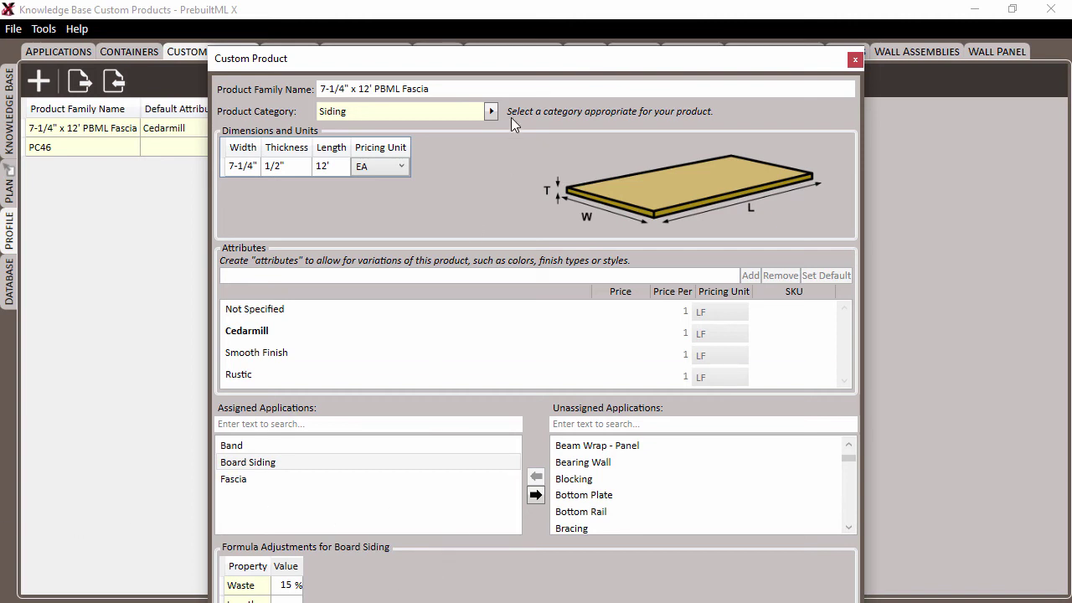
{"action": "left_click_drag", "start_coordinate": [469, 61], "coordinate": [472, 27]}
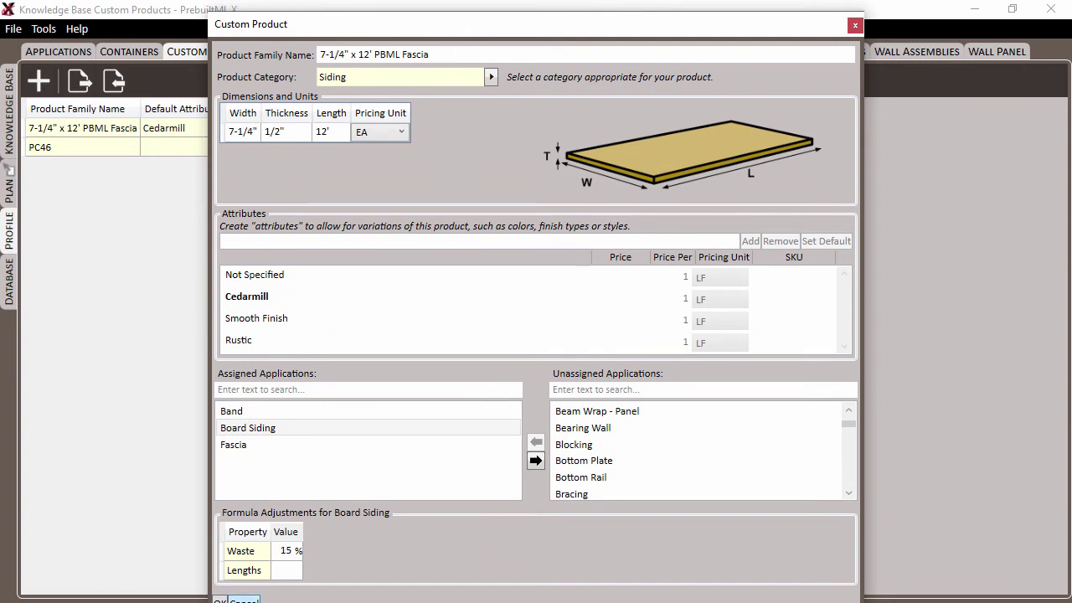
{"action": "key", "text": "Return"}
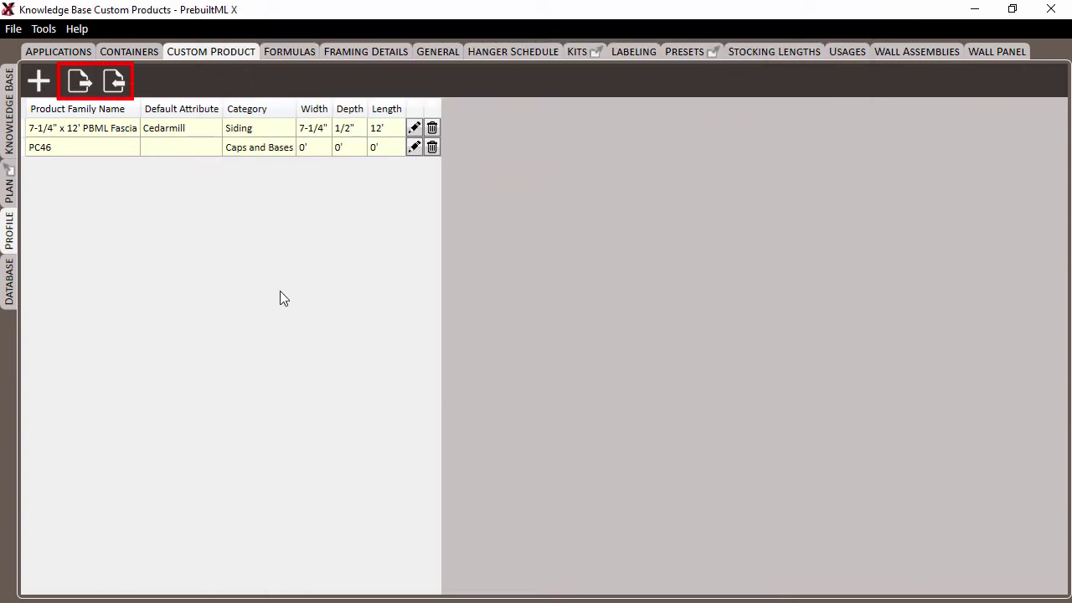
Export only the 7-1/4" x 12' PBML Fascia custom product to the Documents folder as "PBML Fascia Product"
{"action": "left_click", "coordinate": [79, 82]}
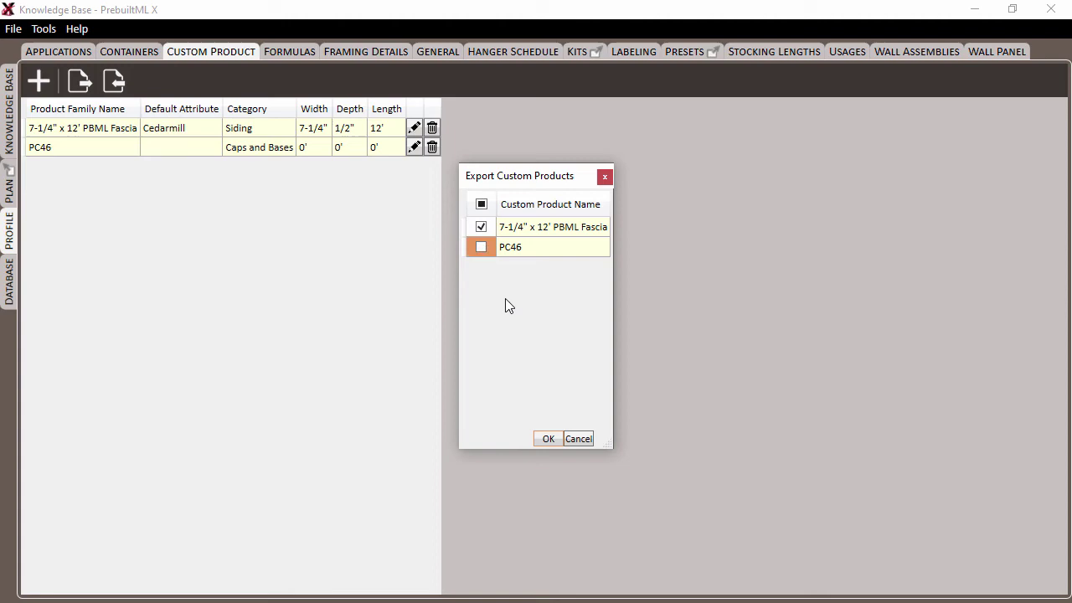
{"action": "left_click", "coordinate": [546, 440]}
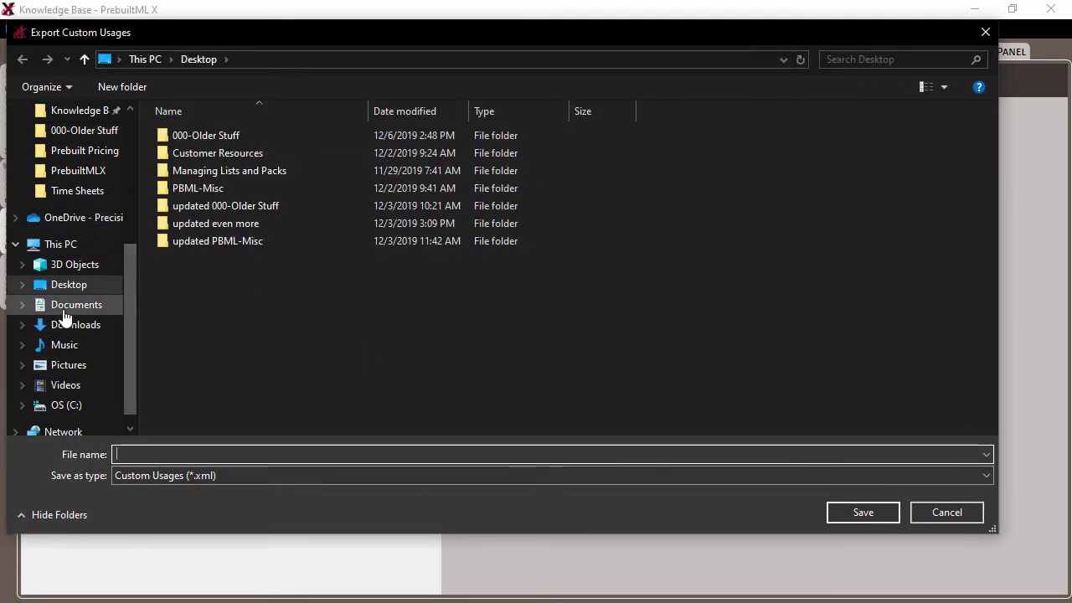
{"action": "left_click", "coordinate": [67, 305]}
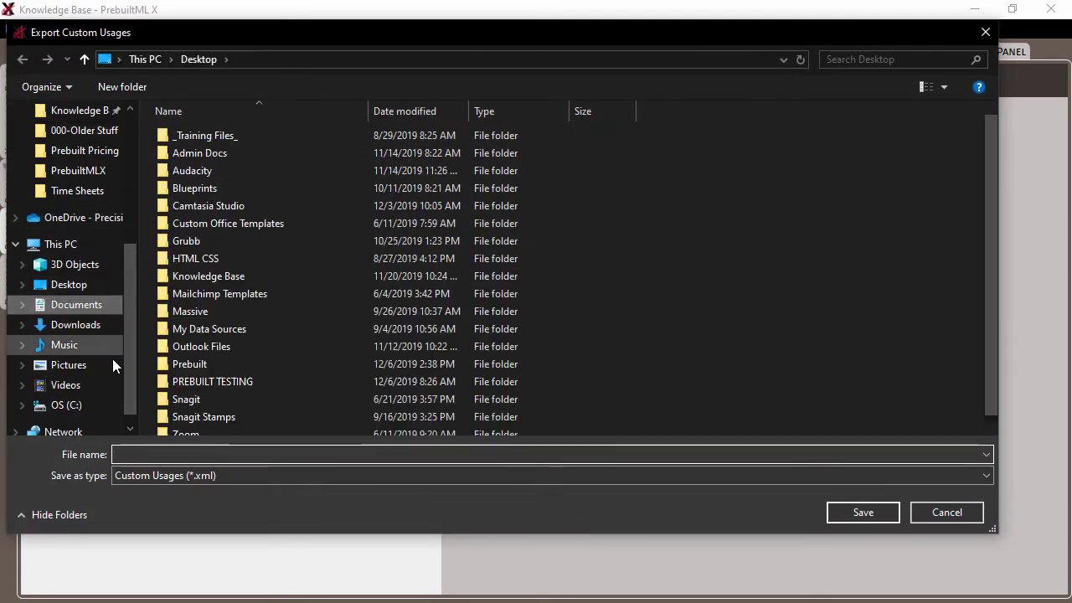
{"action": "left_click", "coordinate": [200, 455]}
{"action": "type", "text": "PBML"}
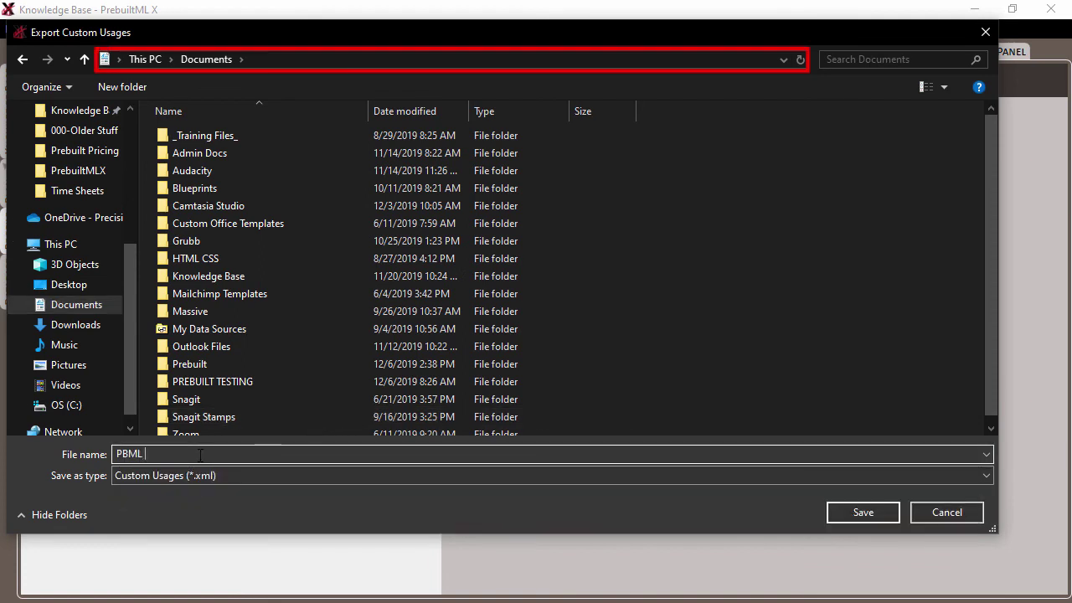
{"action": "type", "text": " Fascia Product"}
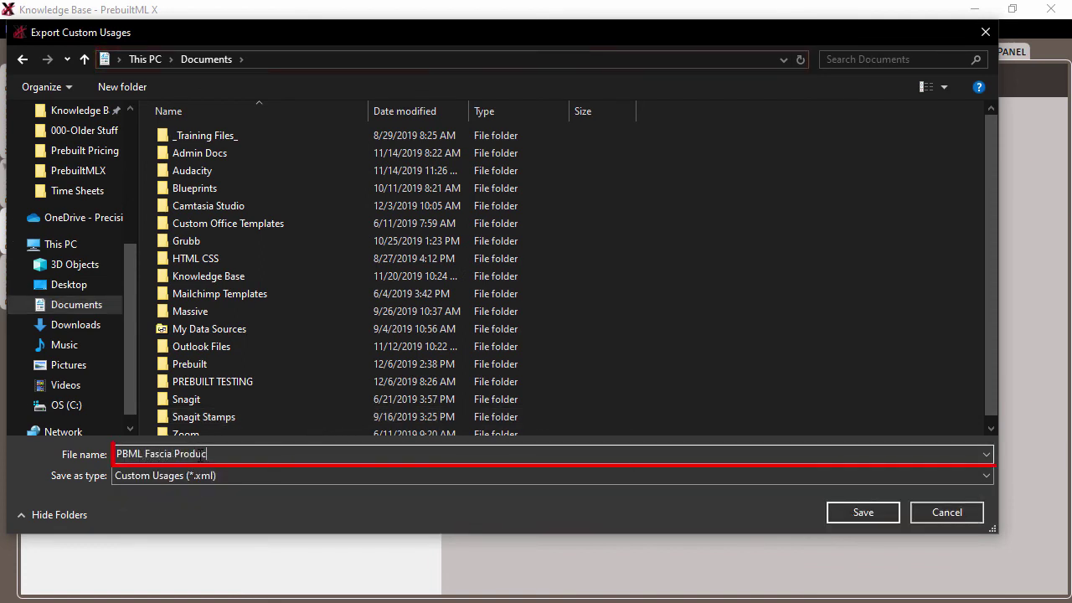
{"action": "left_click", "coordinate": [829, 518]}
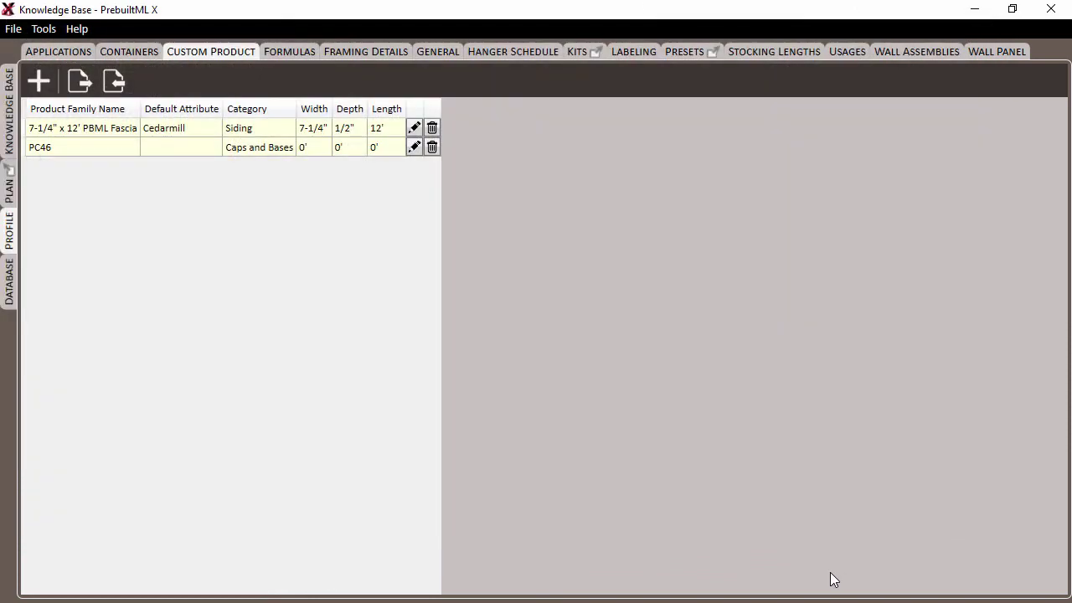
Start a custom product import, choose the PBML Fascia Product file in Documents, and cancel the import
{"action": "left_click", "coordinate": [112, 80]}
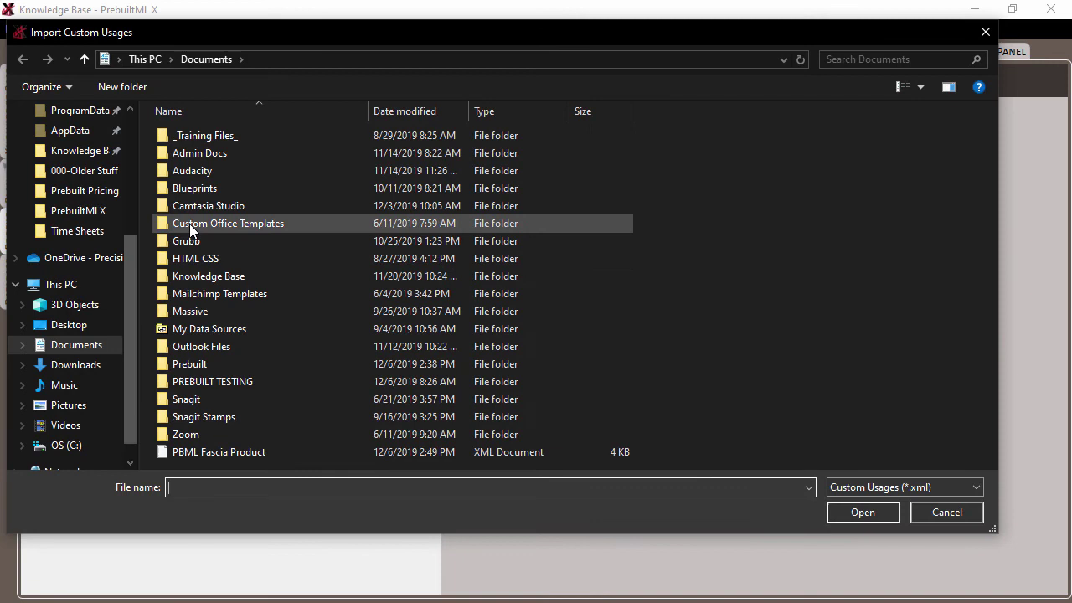
{"action": "left_click", "coordinate": [237, 452]}
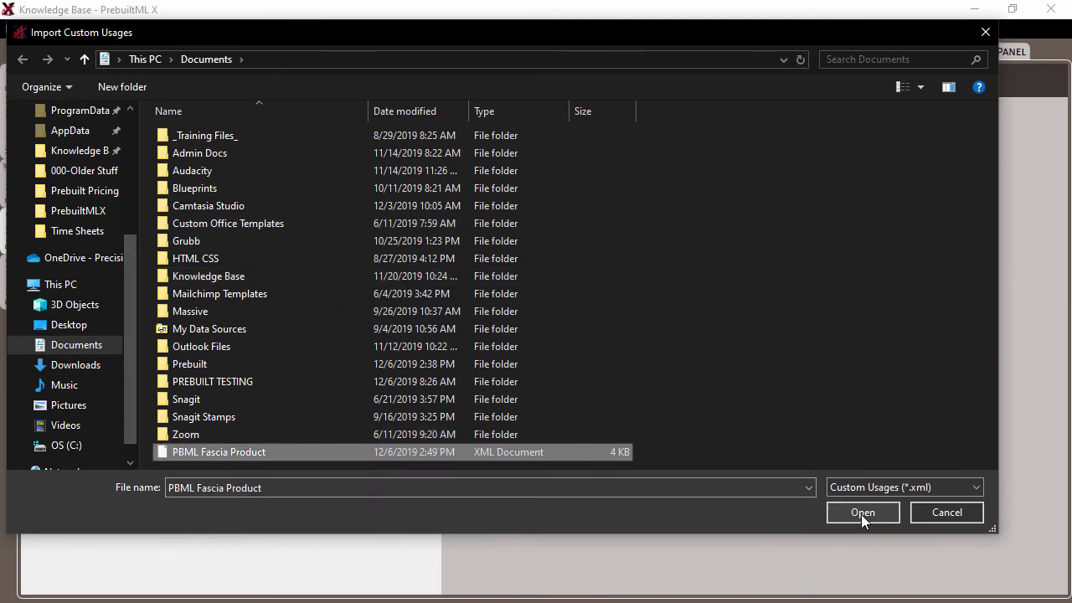
{"action": "left_click", "coordinate": [935, 517]}
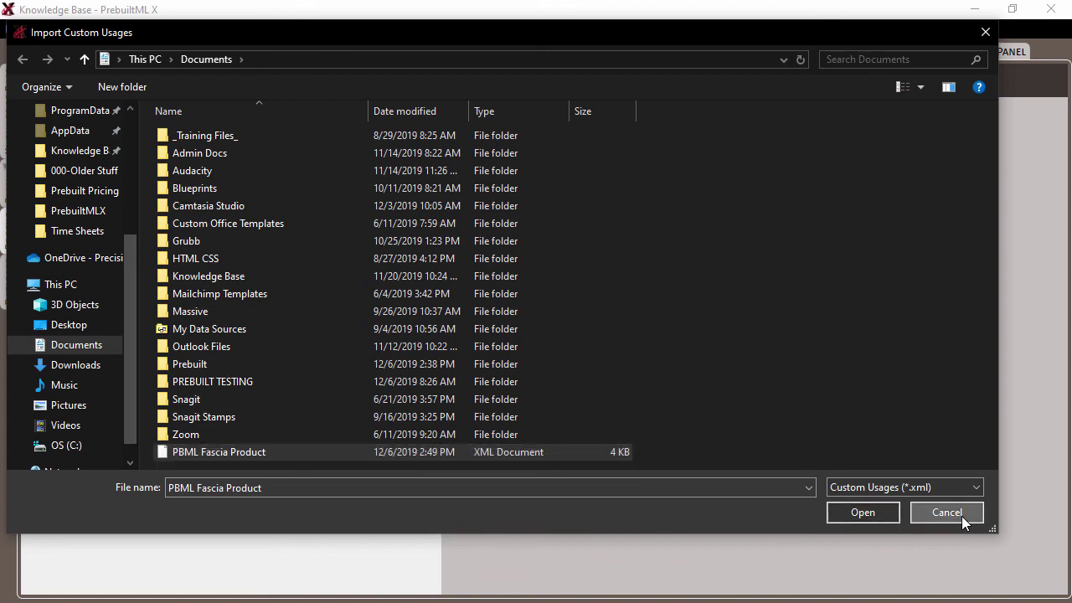